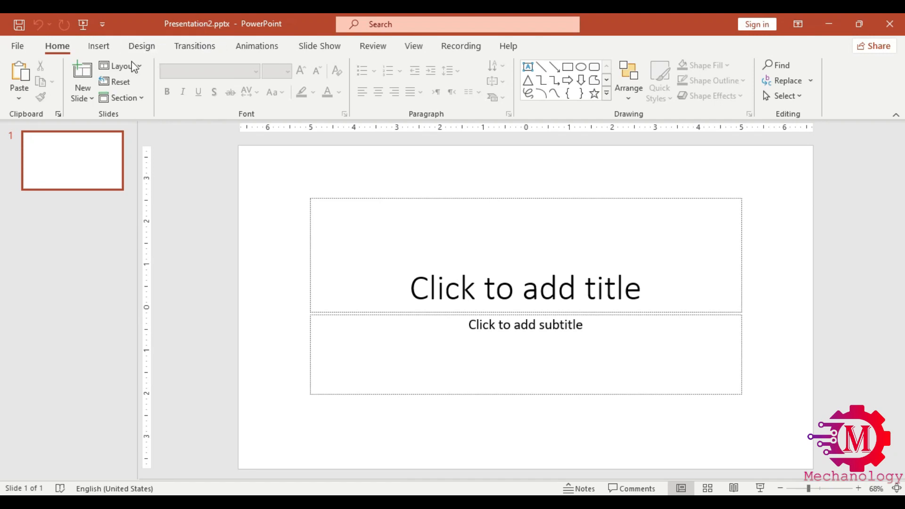
# Create a new presentation from the Earthy inspiration template
pyautogui.click(27, 47)
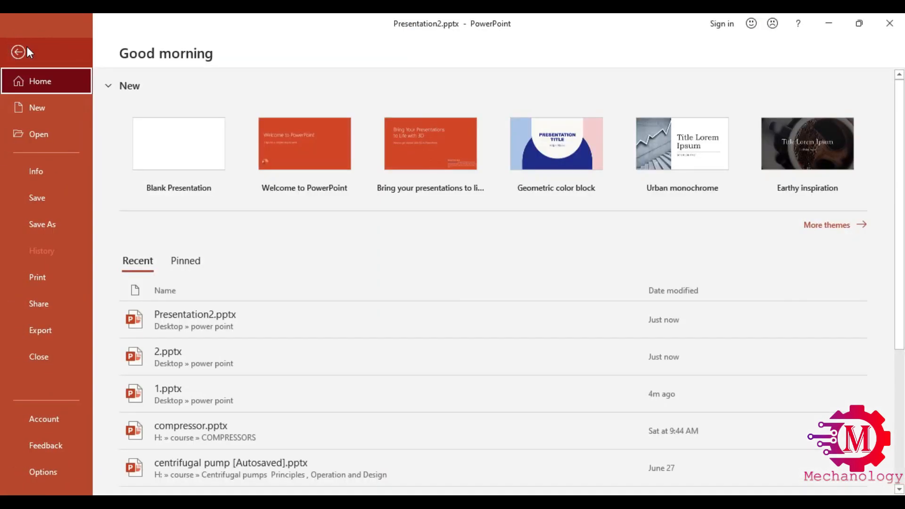
pyautogui.click(26, 46)
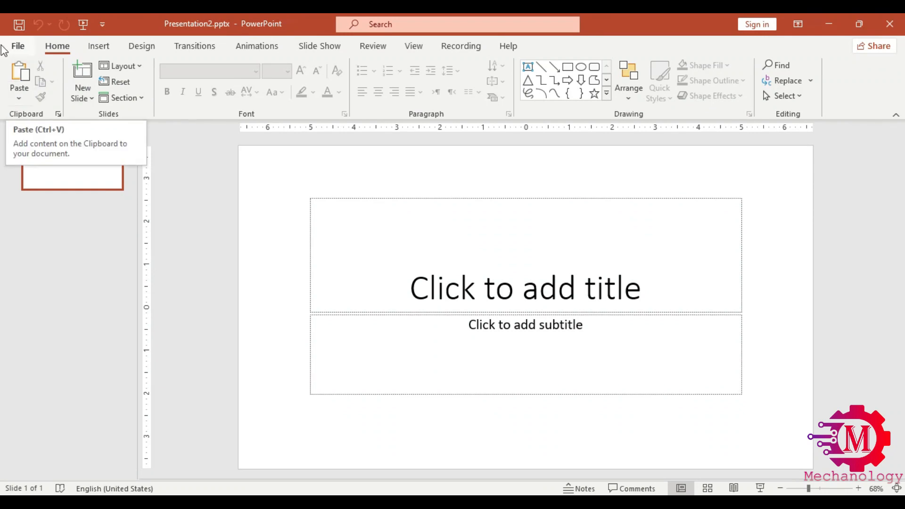
pyautogui.click(17, 46)
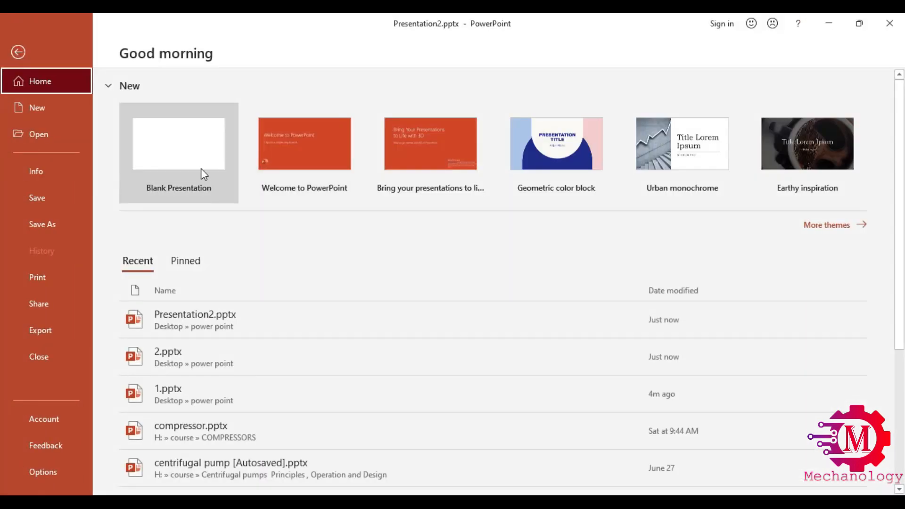
pyautogui.click(835, 227)
pyautogui.scroll(-1, 497, 261)
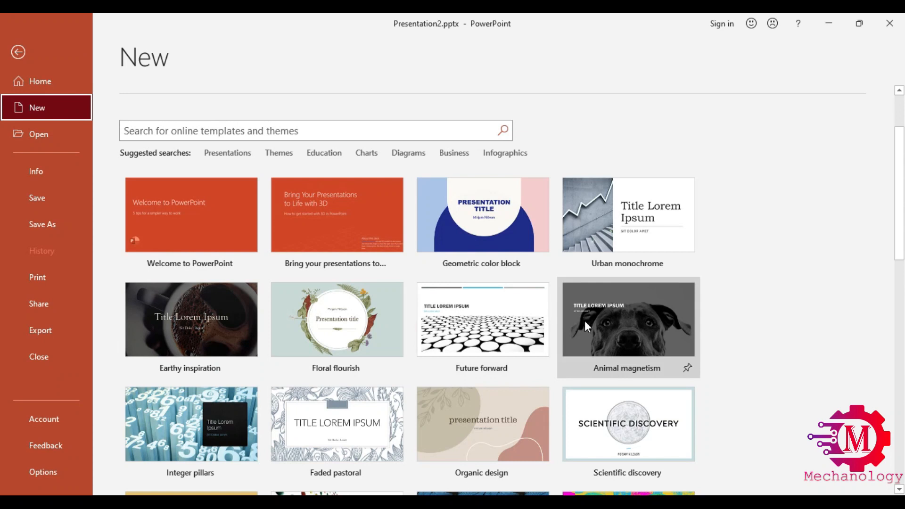
pyautogui.click(218, 329)
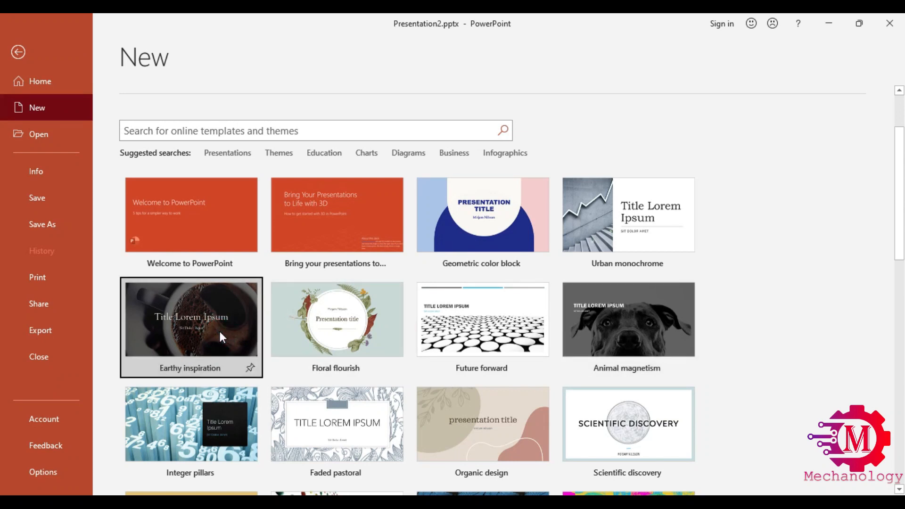
pyautogui.click(186, 285)
pyautogui.click(533, 331)
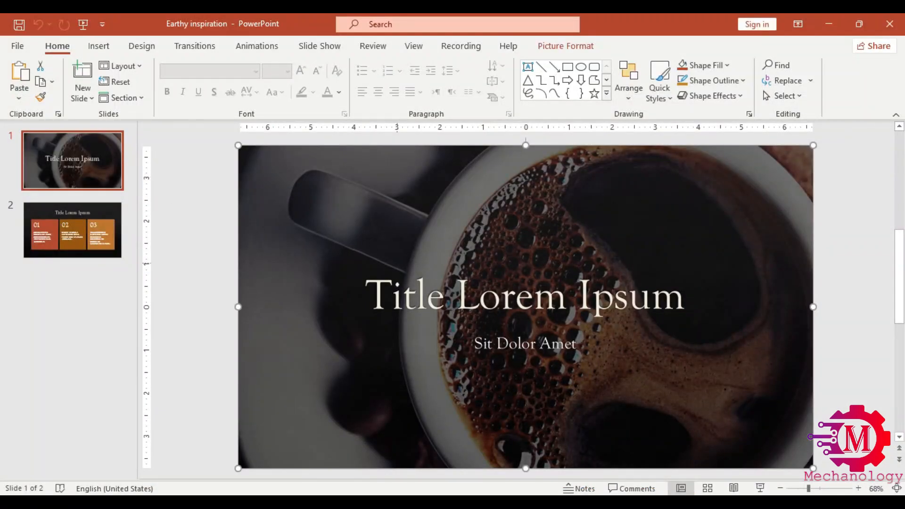
# Add a new title-and-content slide after slide 2
pyautogui.click(103, 225)
pyautogui.click(81, 71)
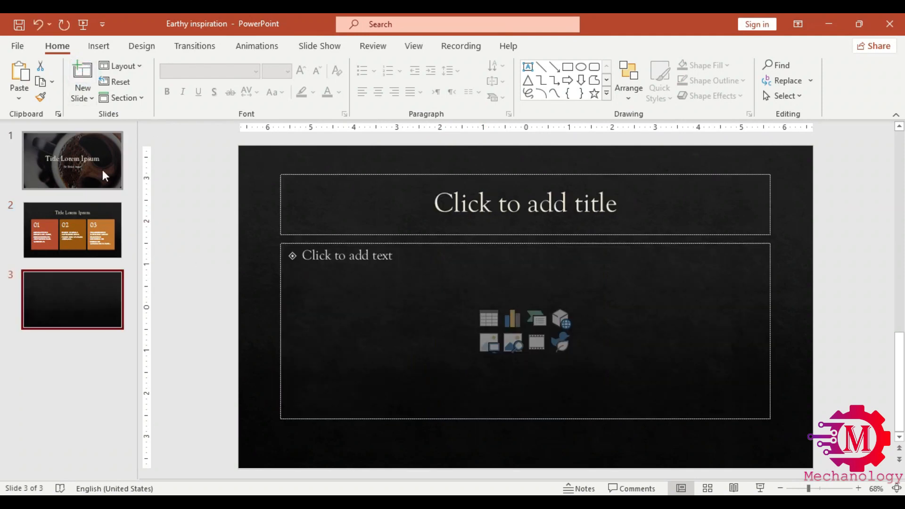
# Look through the three slides, checking the title on slide 1 and the numbered text boxes on slide 2
pyautogui.click(103, 172)
pyautogui.click(556, 233)
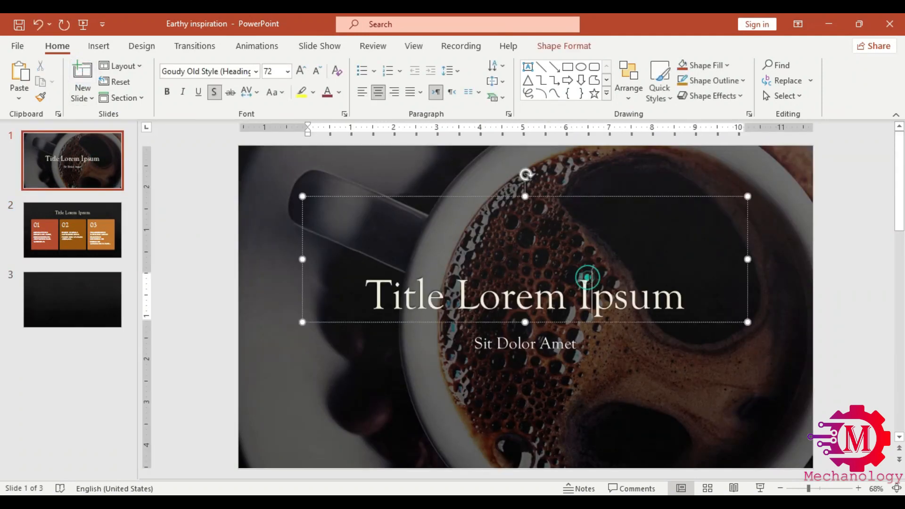
pyautogui.click(253, 226)
pyautogui.click(86, 228)
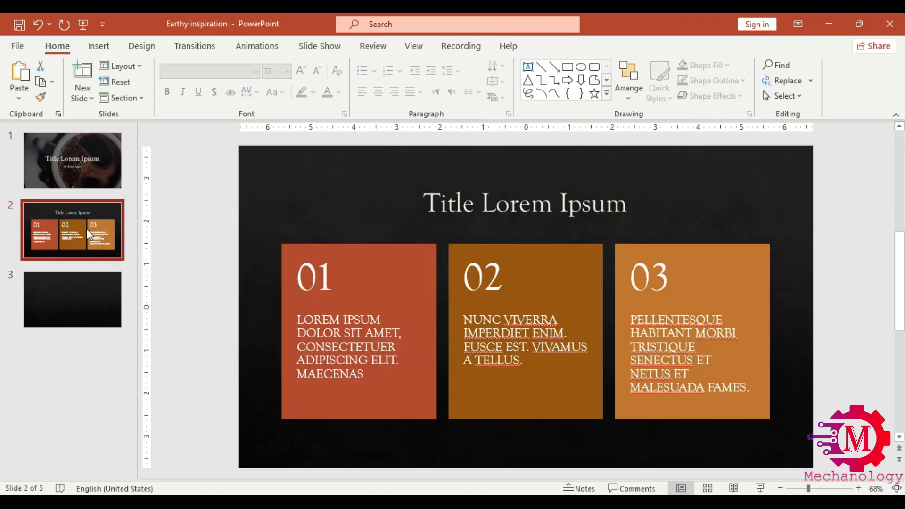
pyautogui.click(75, 301)
pyautogui.click(72, 243)
pyautogui.click(322, 322)
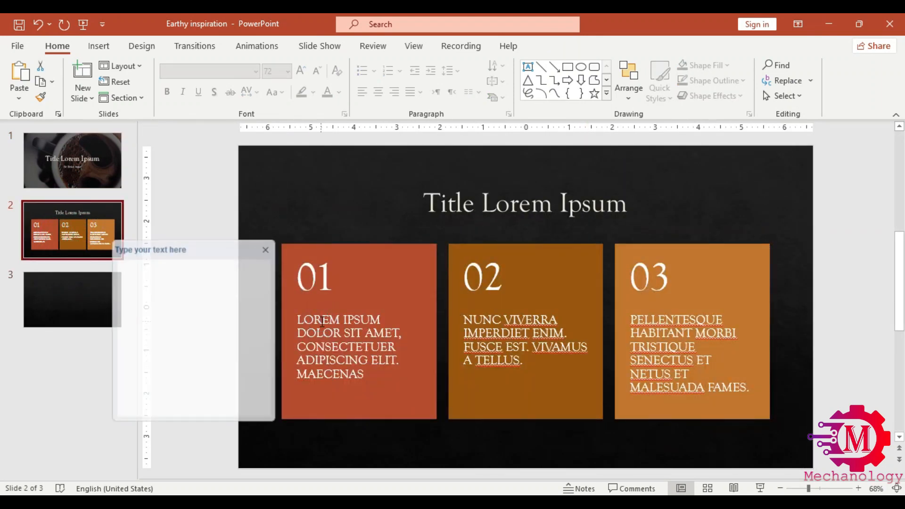
pyautogui.doubleClick(352, 333)
pyautogui.click(321, 219)
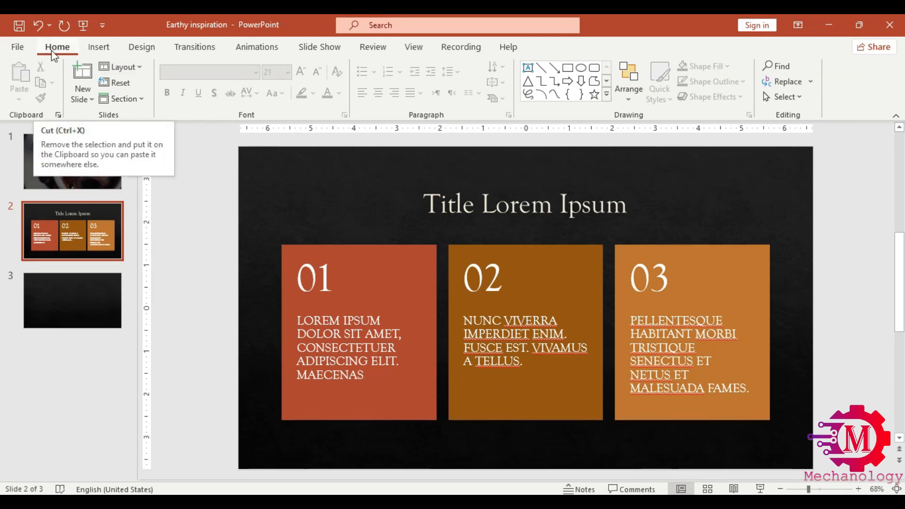
# Open the ribbon customization settings in the PowerPoint options
pyautogui.click(20, 49)
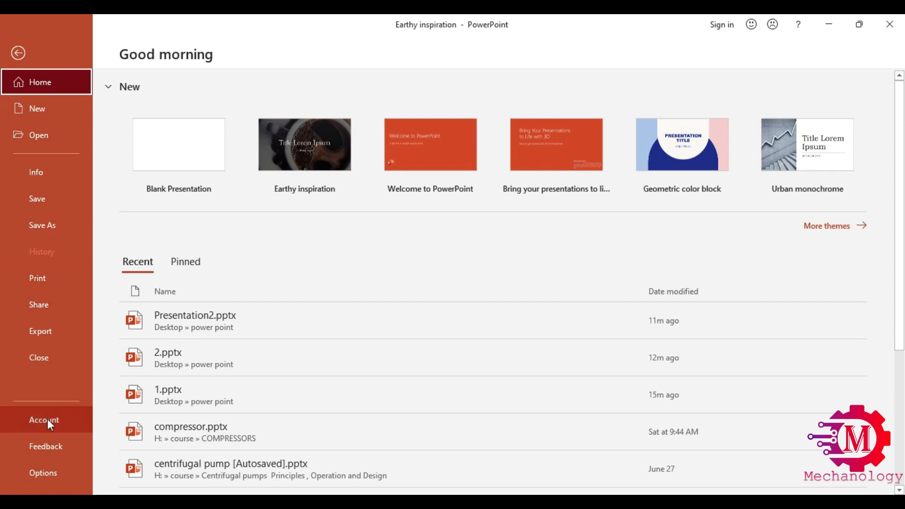
pyautogui.click(60, 474)
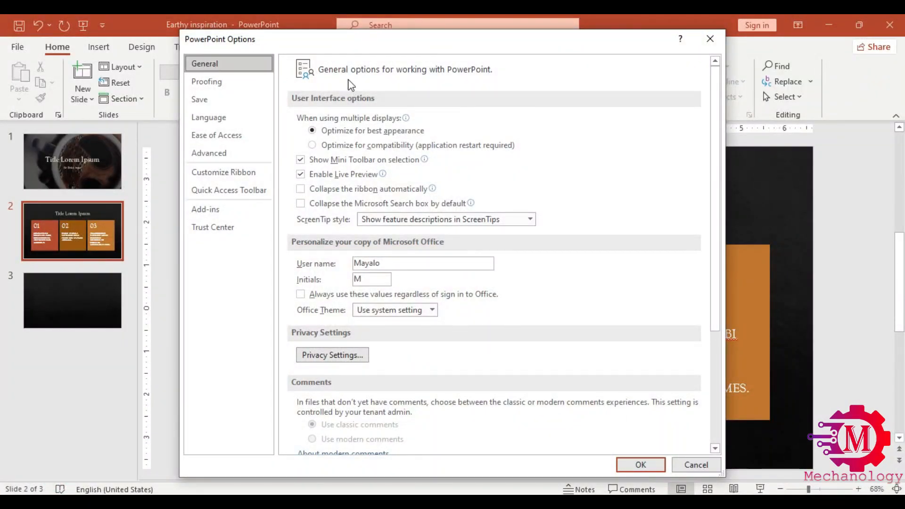
pyautogui.moveTo(378, 169)
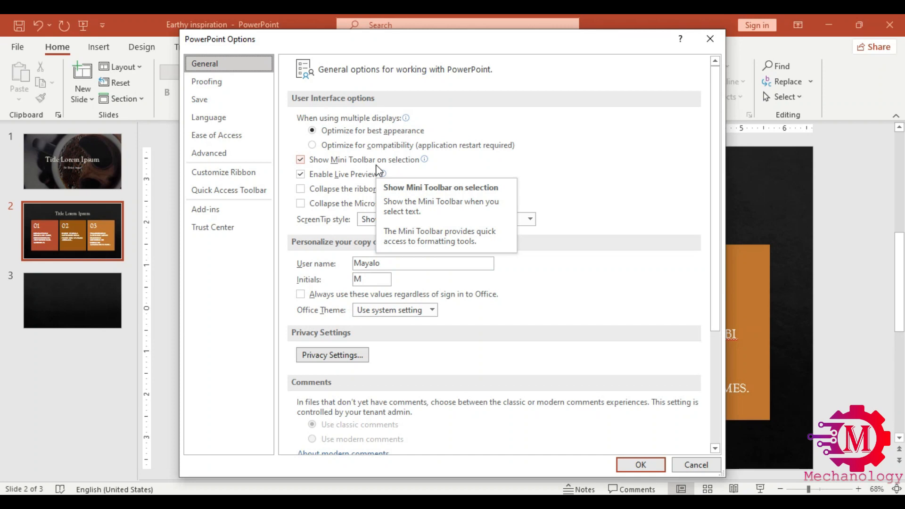
pyautogui.click(260, 171)
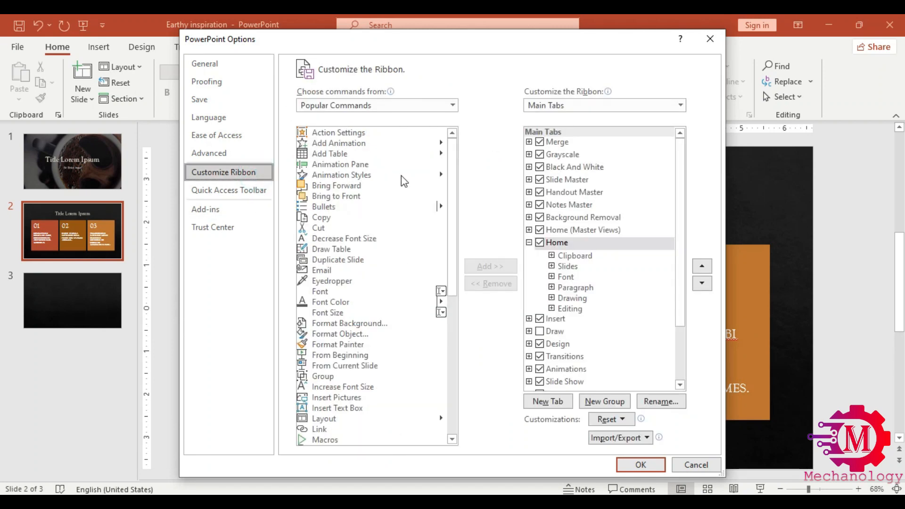
# Examine the Quick Access Toolbar settings and the ribbon's lists of available commands and main tabs
pyautogui.moveTo(347, 44); pyautogui.dragTo(425, 61)
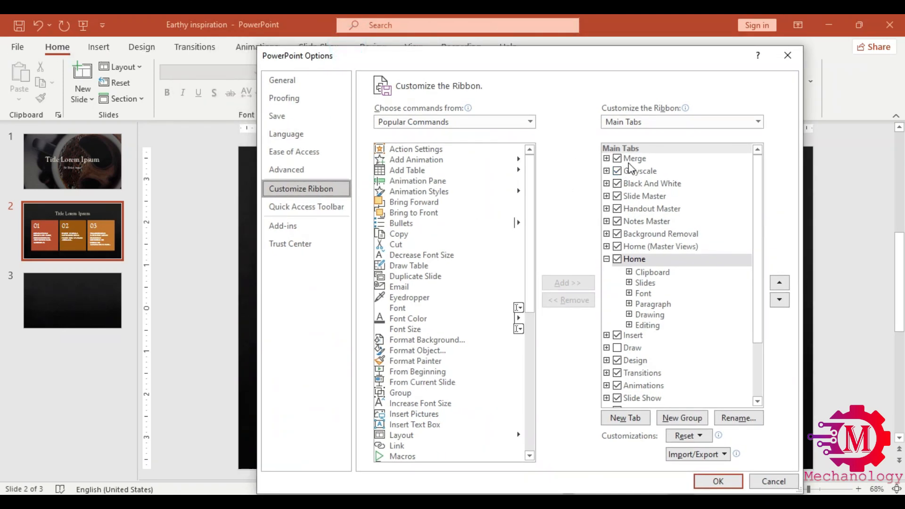
pyautogui.click(313, 206)
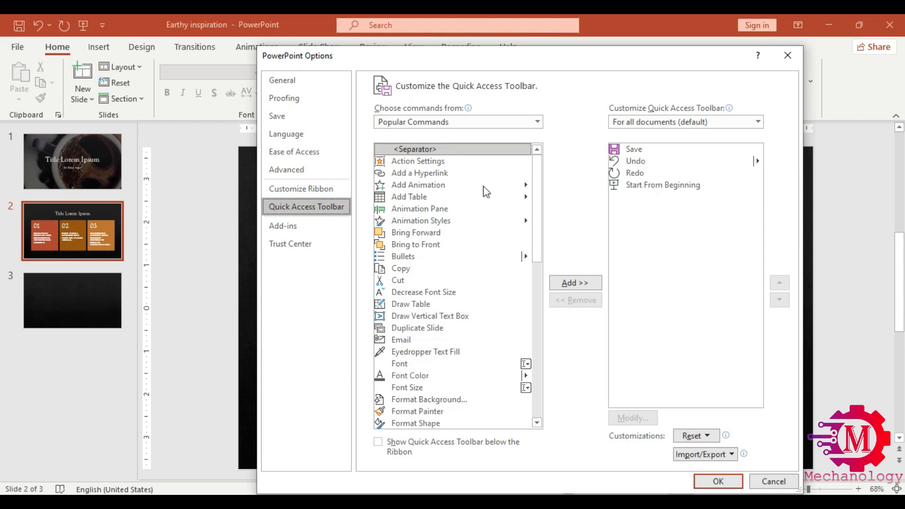
pyautogui.click(280, 188)
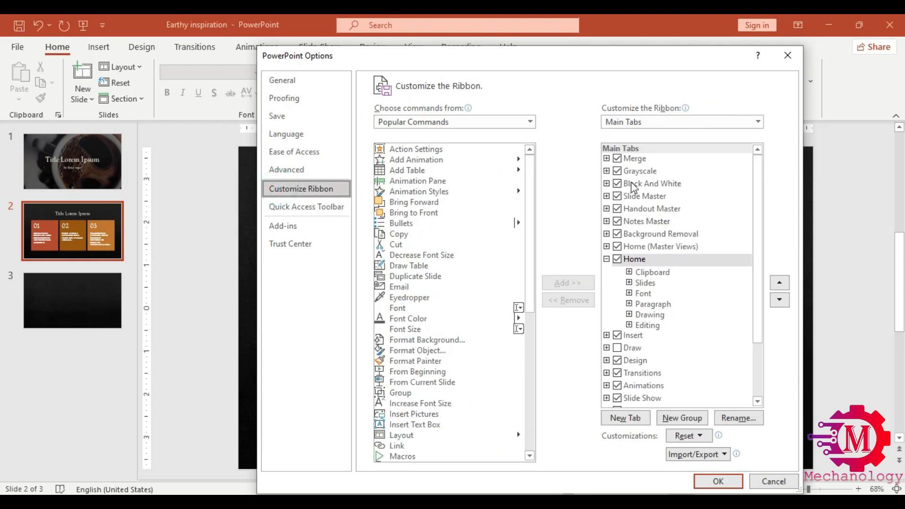
pyautogui.scroll(-2, 624, 268)
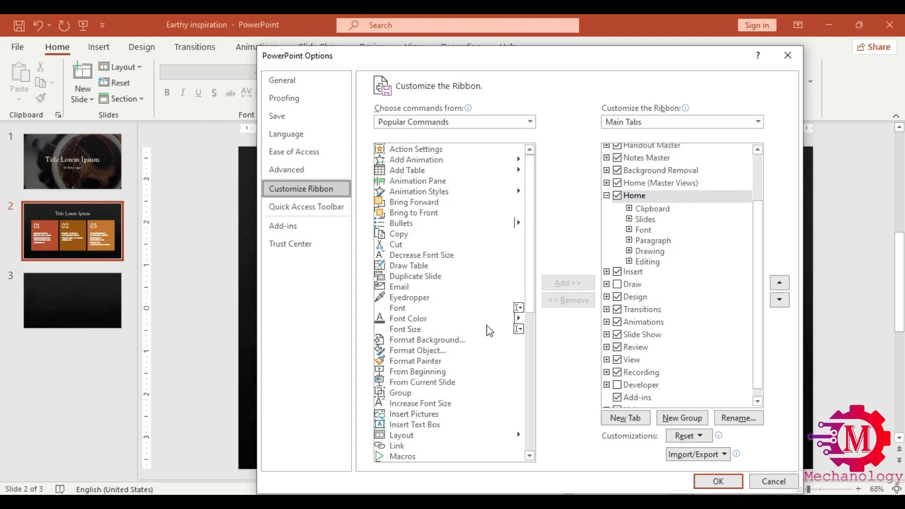
pyautogui.moveTo(437, 66); pyautogui.dragTo(414, 49)
pyautogui.click(294, 175)
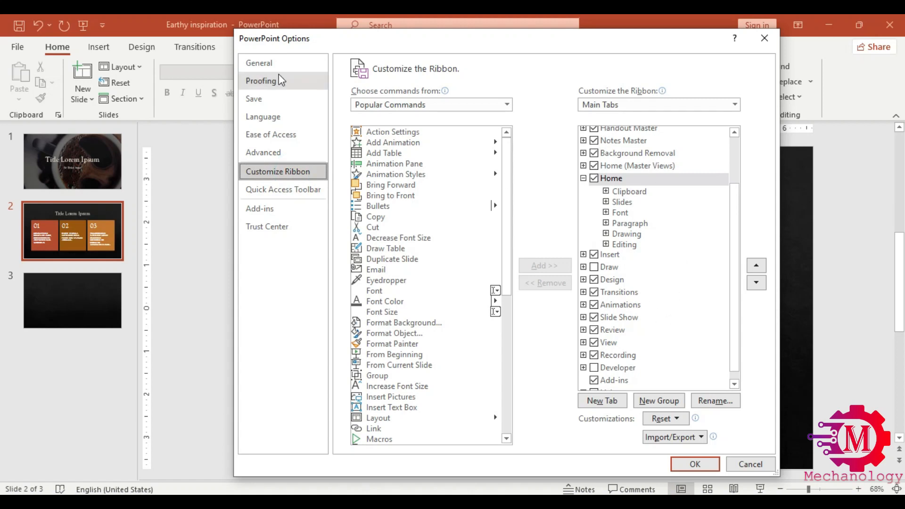
# Add a custom ribbon tab after Home and rename it with the person's first name
pyautogui.scroll(-1, 619, 353)
pyautogui.click(608, 403)
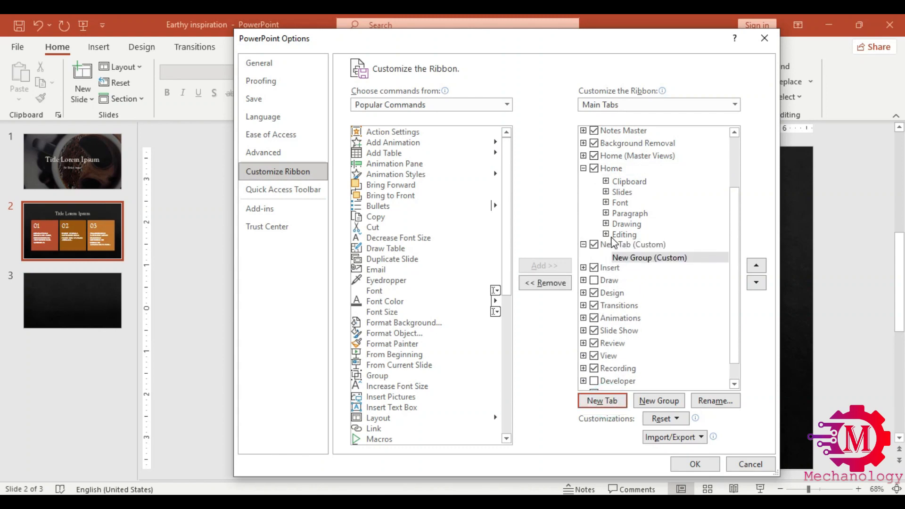
pyautogui.scroll(1, 613, 241)
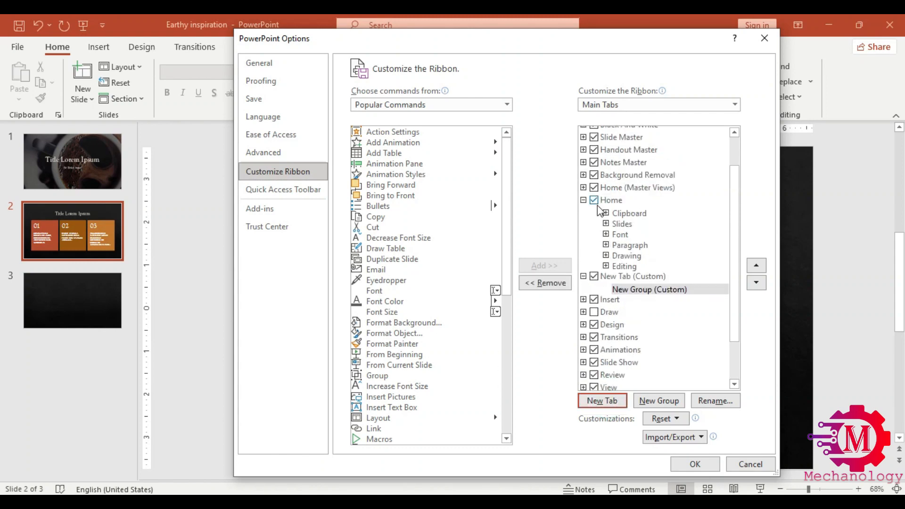
pyautogui.doubleClick(612, 278)
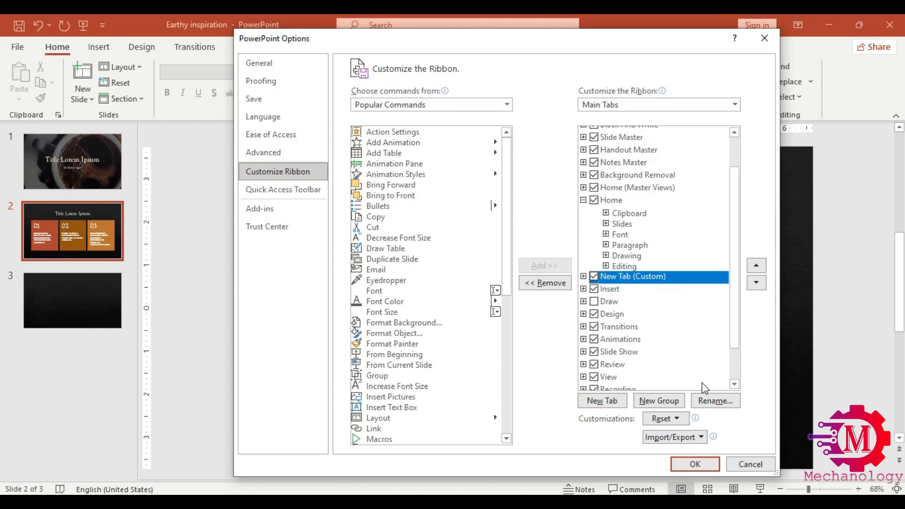
pyautogui.click(711, 401)
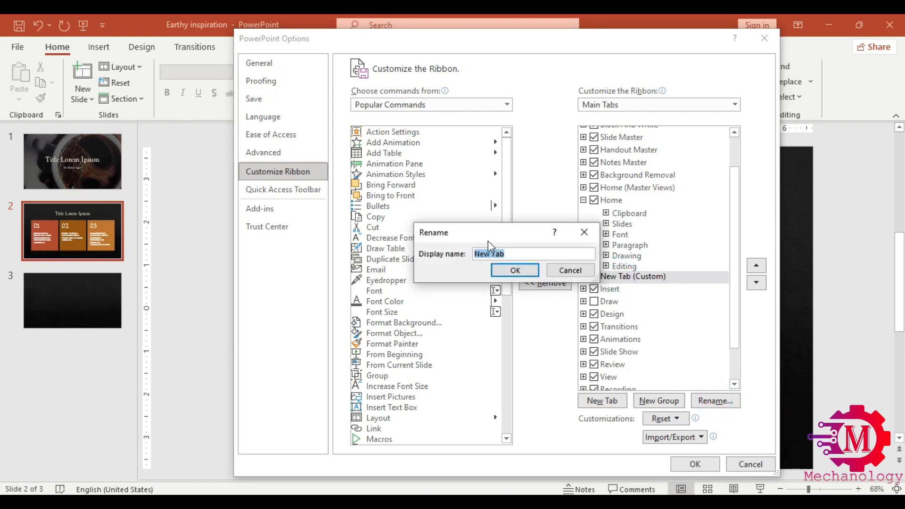
pyautogui.write('mohamed')
pyautogui.click(515, 270)
# Rename the new group inside the custom tab as 1
pyautogui.click(584, 276)
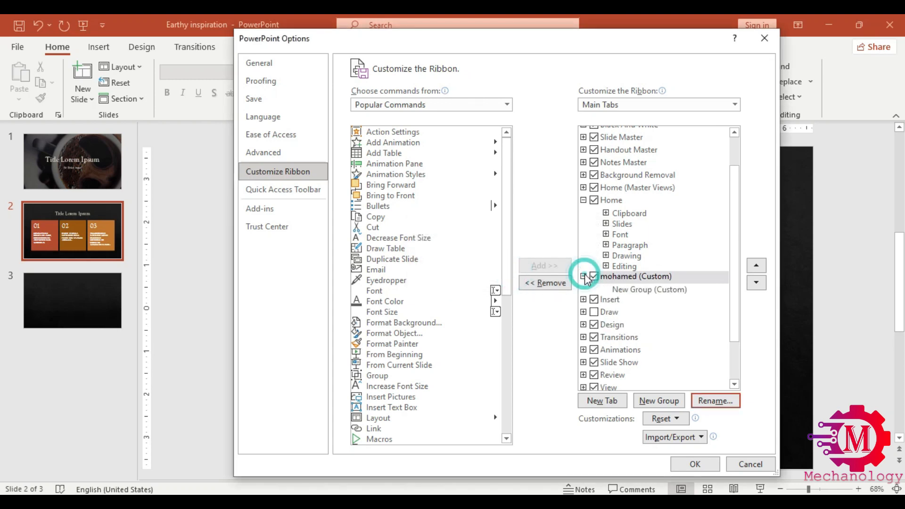
pyautogui.click(656, 291)
pyautogui.click(715, 400)
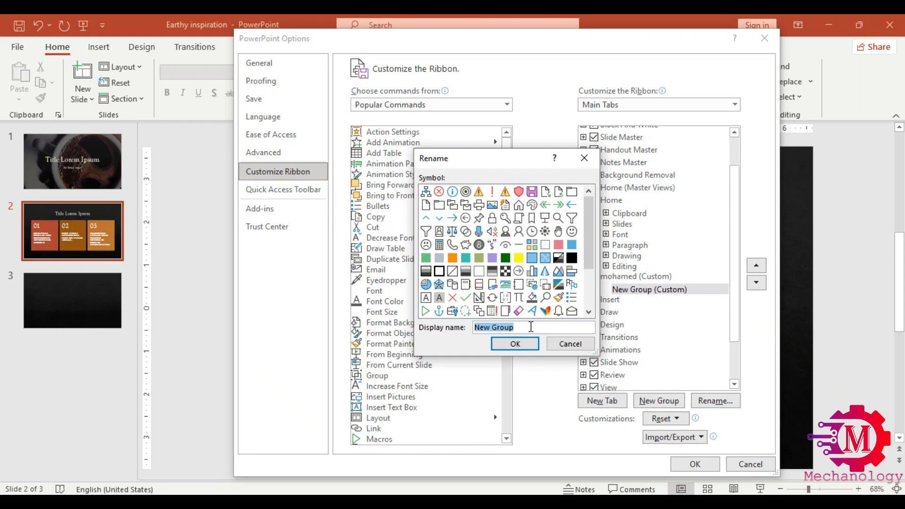
pyautogui.write('1')
pyautogui.click(520, 347)
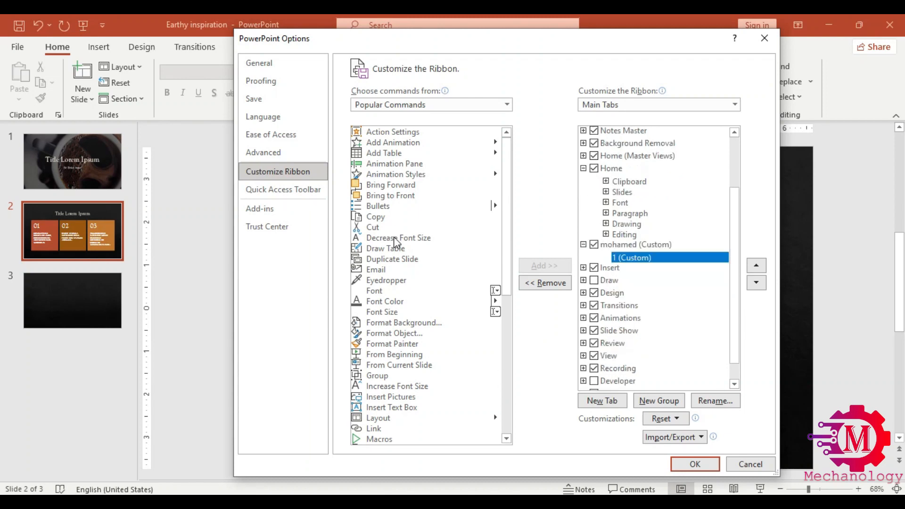
# Add the Font Color and Save commands to custom group 1, apply the options, and show the custom tab
pyautogui.scroll(-2, 399, 243)
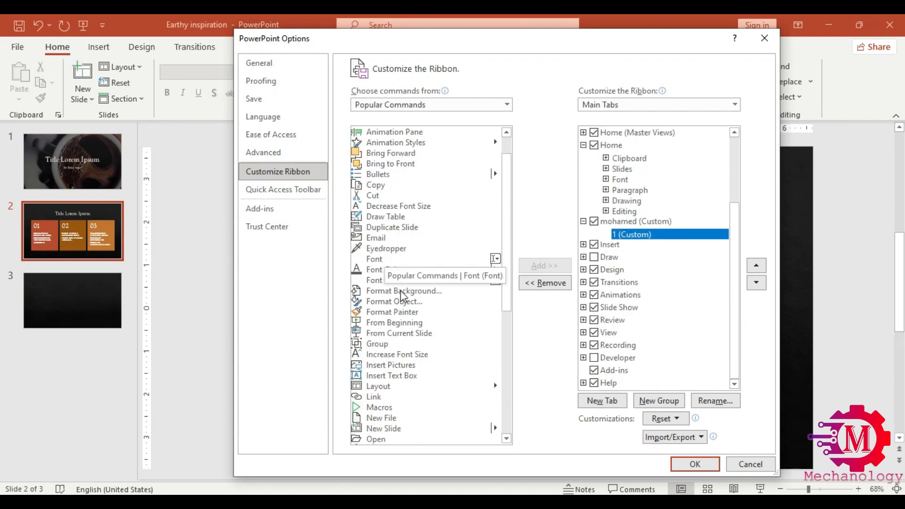
pyautogui.click(391, 270)
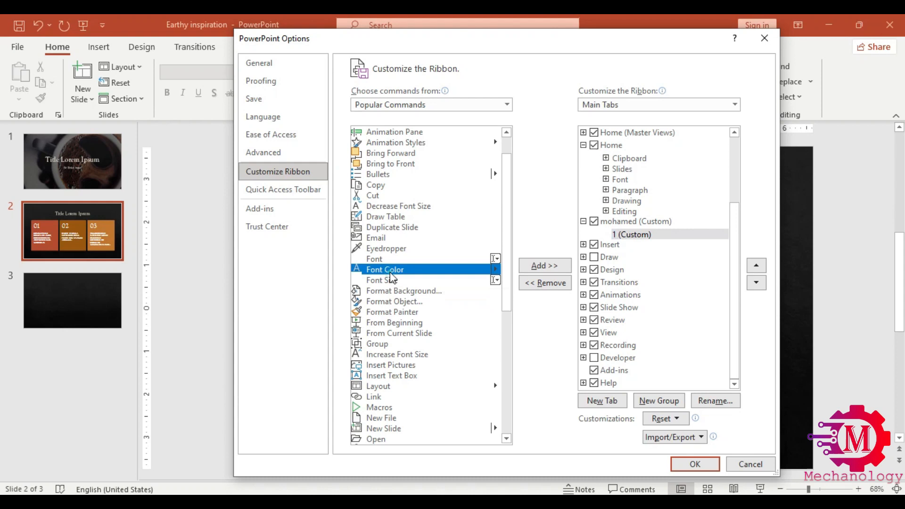
pyautogui.click(552, 269)
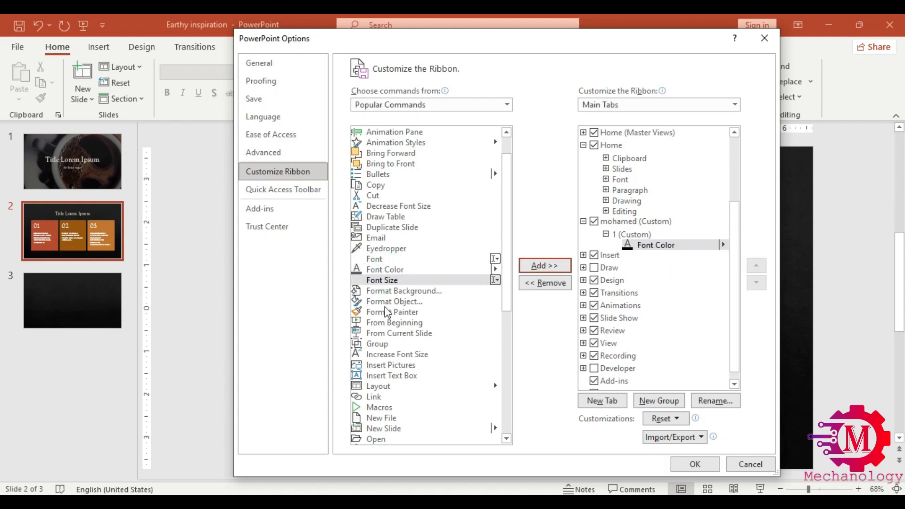
pyautogui.scroll(-2, 386, 312)
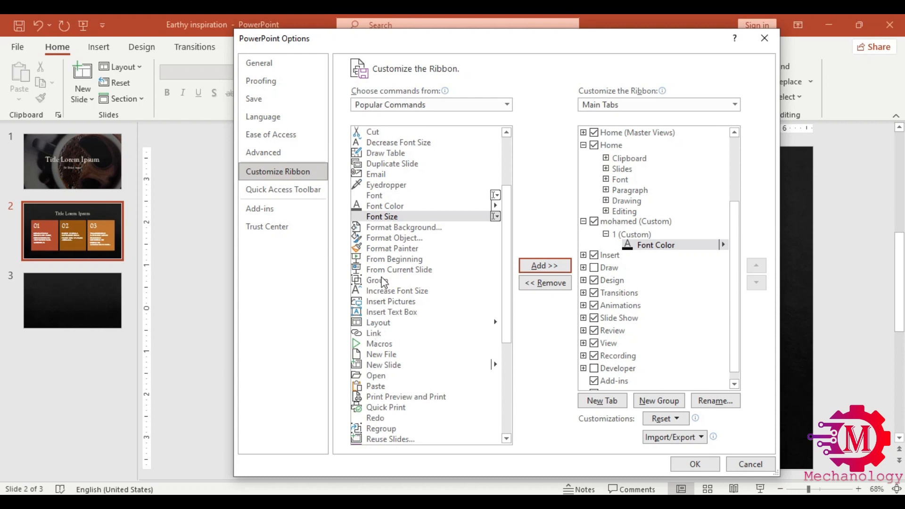
pyautogui.scroll(-3, 382, 285)
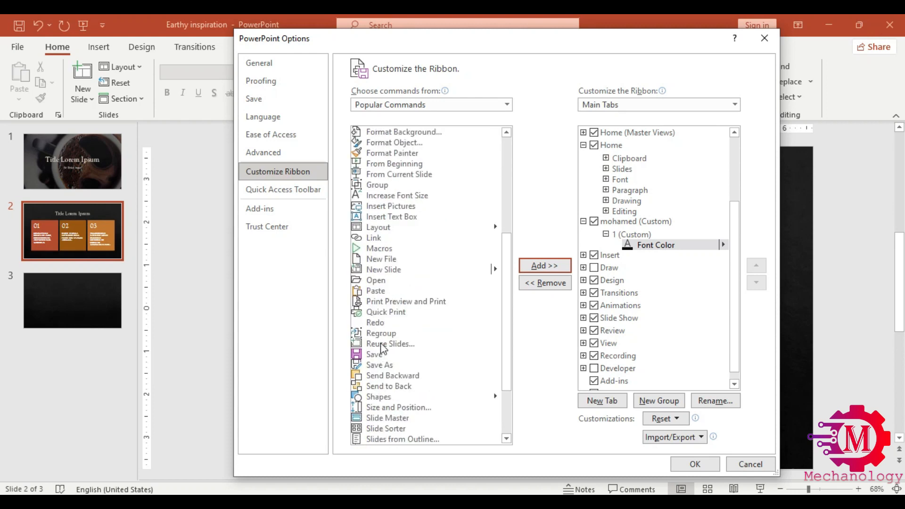
pyautogui.click(380, 354)
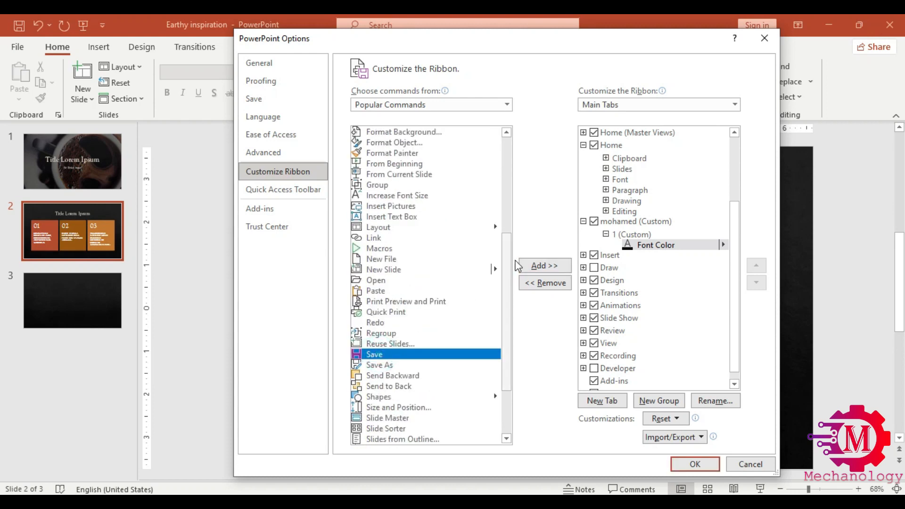
pyautogui.click(545, 267)
pyautogui.click(695, 465)
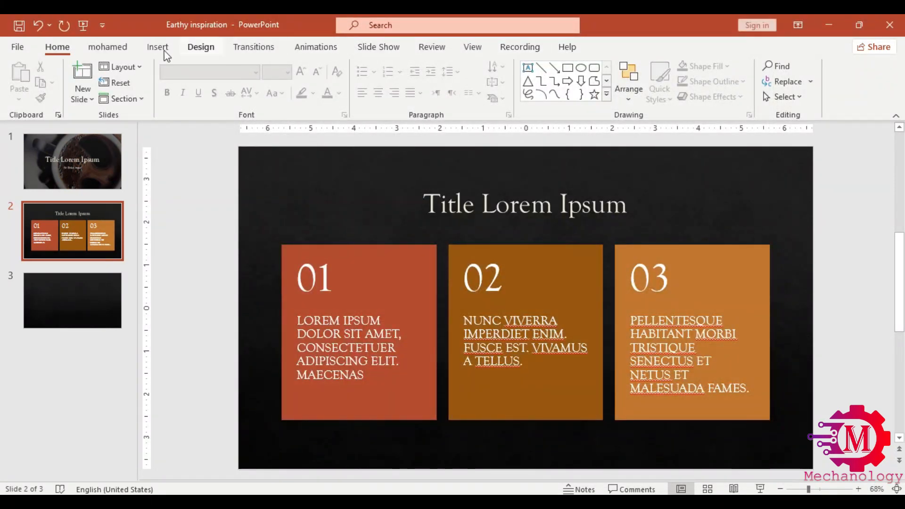
pyautogui.click(110, 47)
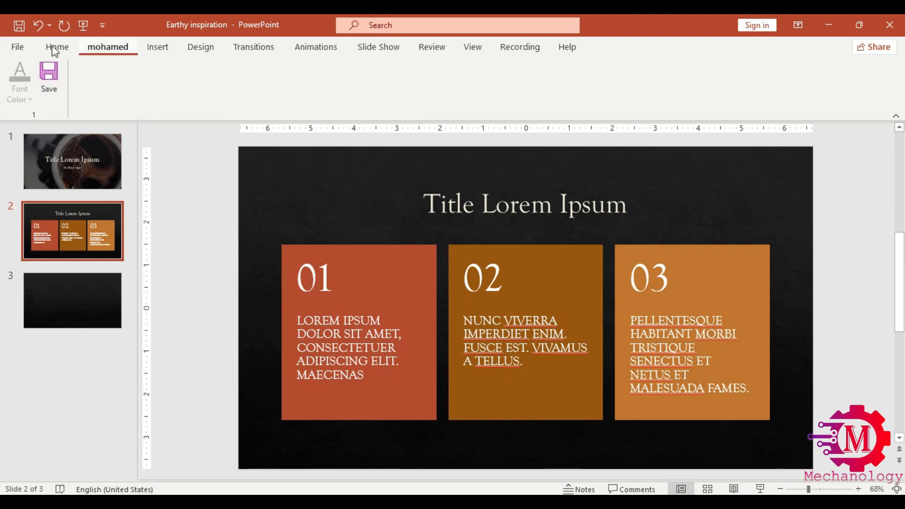
# Remove the custom tab from the ribbon's main tabs and apply the options
pyautogui.click(11, 49)
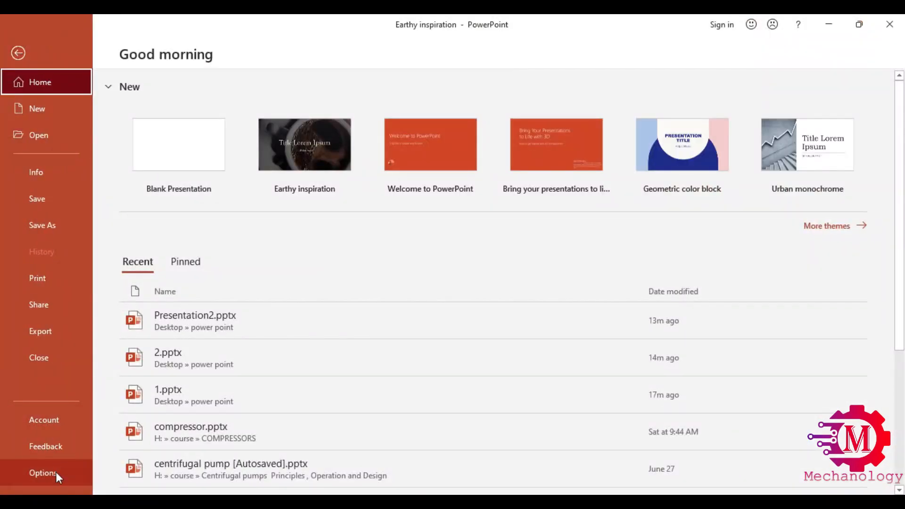
pyautogui.click(56, 473)
pyautogui.click(232, 174)
pyautogui.click(570, 255)
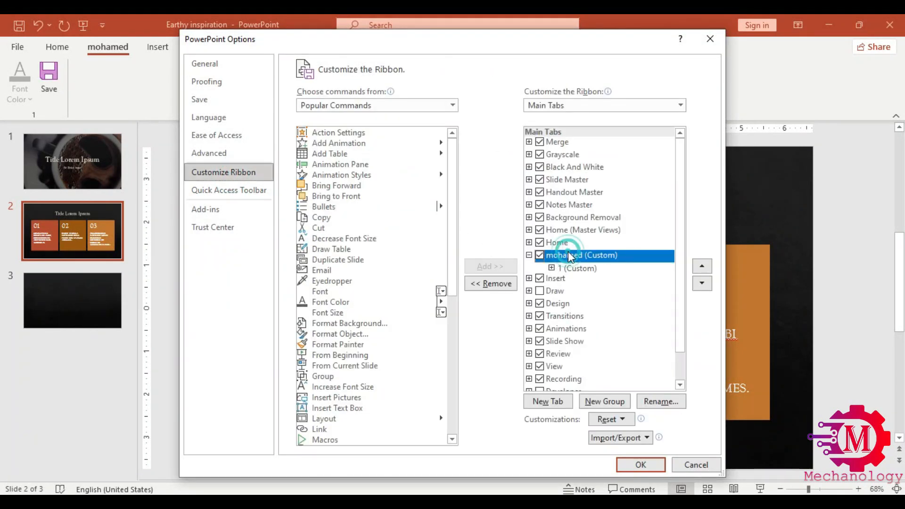
pyautogui.click(505, 285)
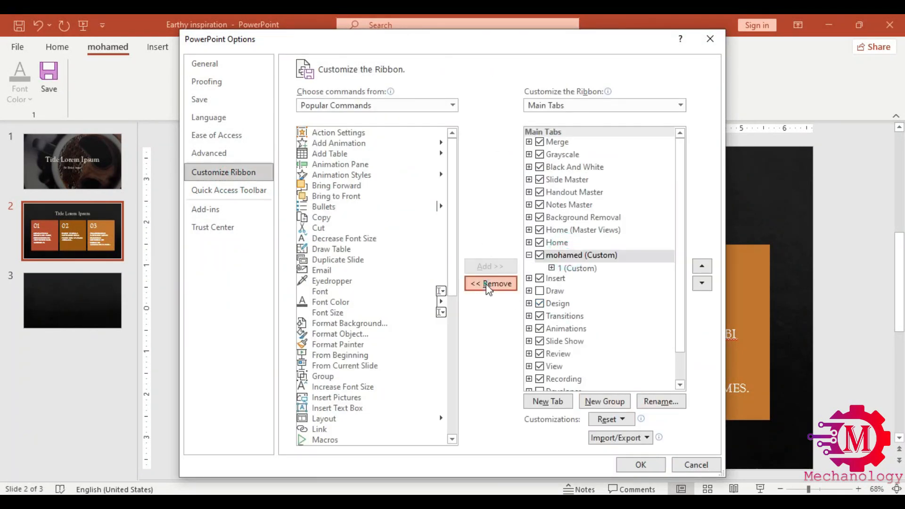
pyautogui.click(640, 466)
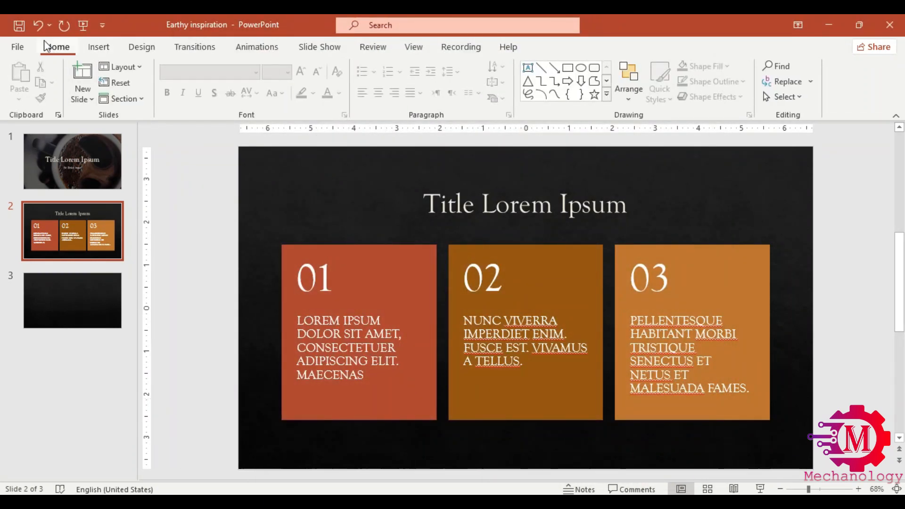
# Add the Cut command to the Quick Access Toolbar and apply the options
pyautogui.click(20, 48)
pyautogui.click(21, 48)
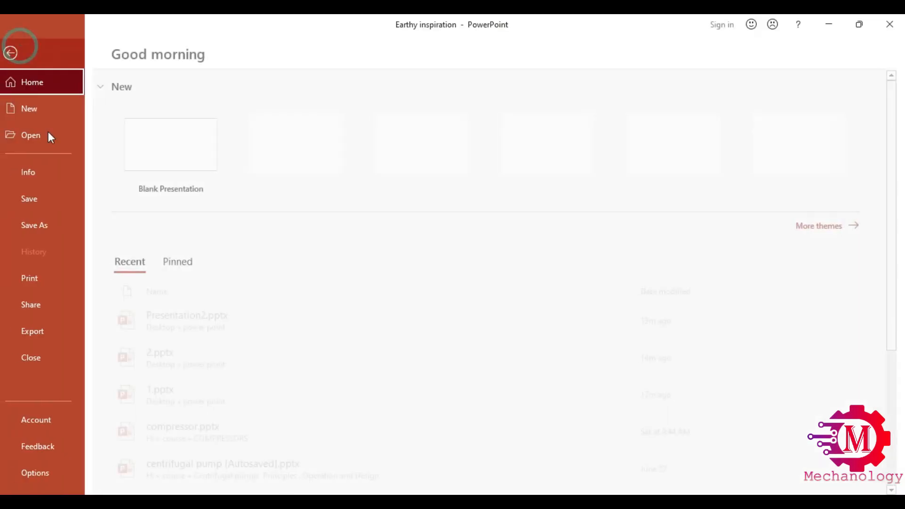
pyautogui.click(37, 465)
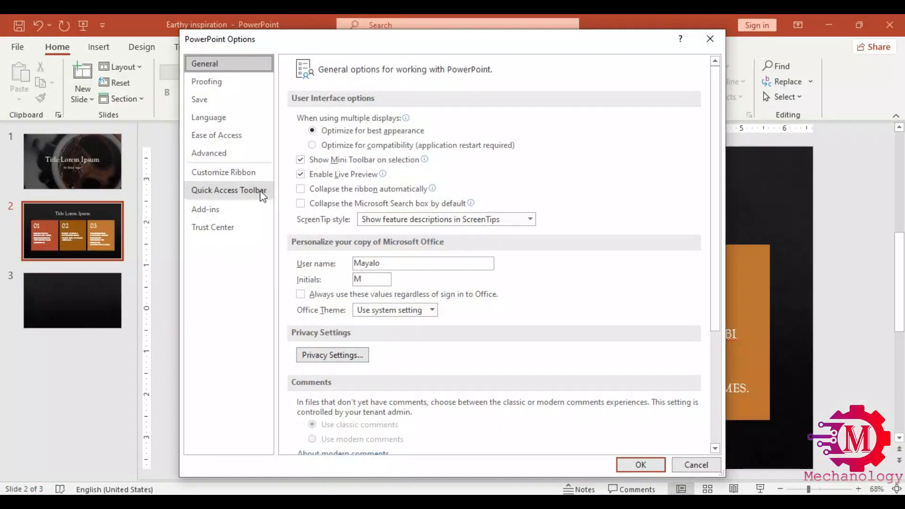
pyautogui.click(248, 194)
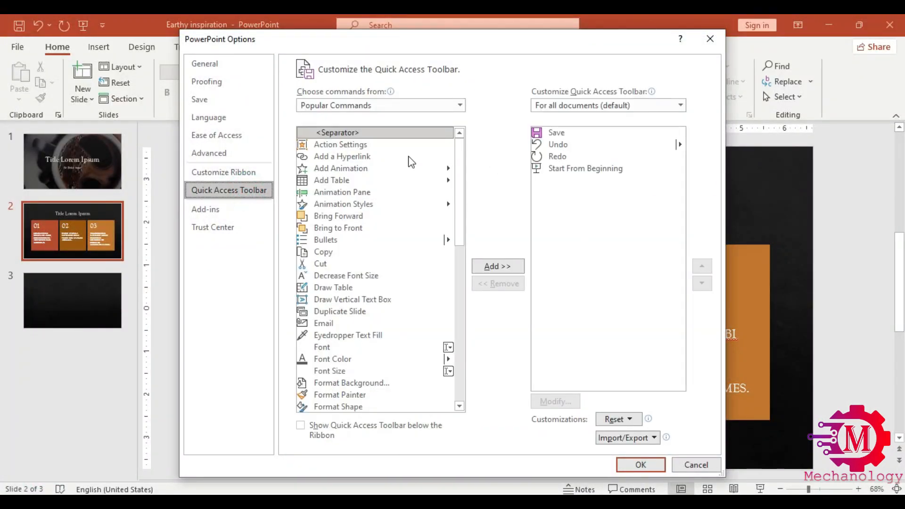
pyautogui.click(346, 179)
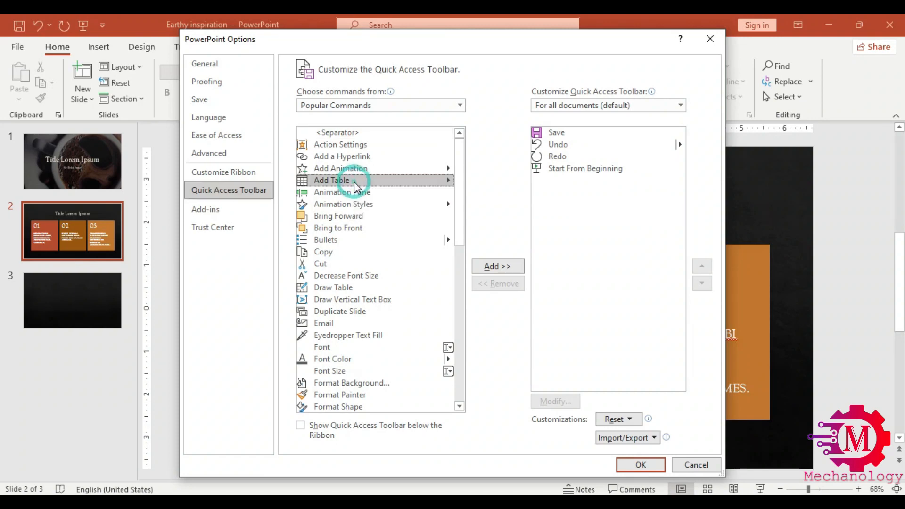
pyautogui.click(337, 264)
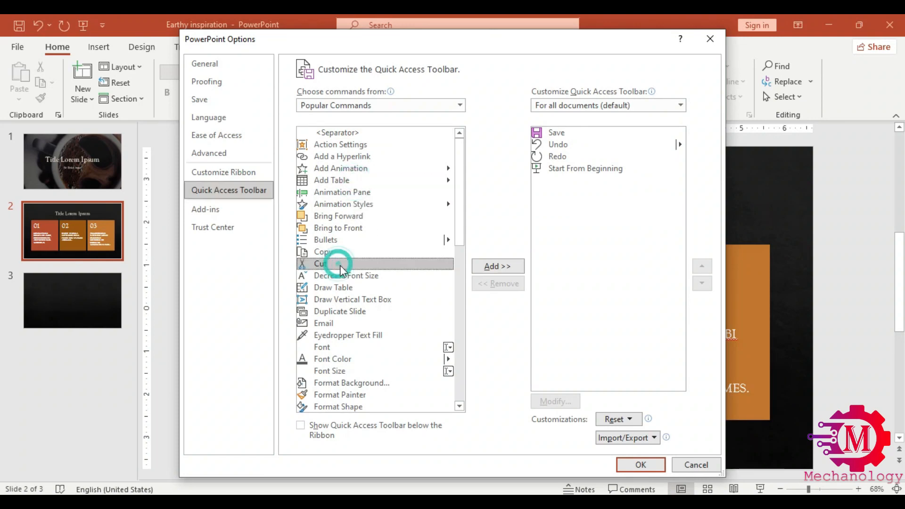
pyautogui.click(634, 466)
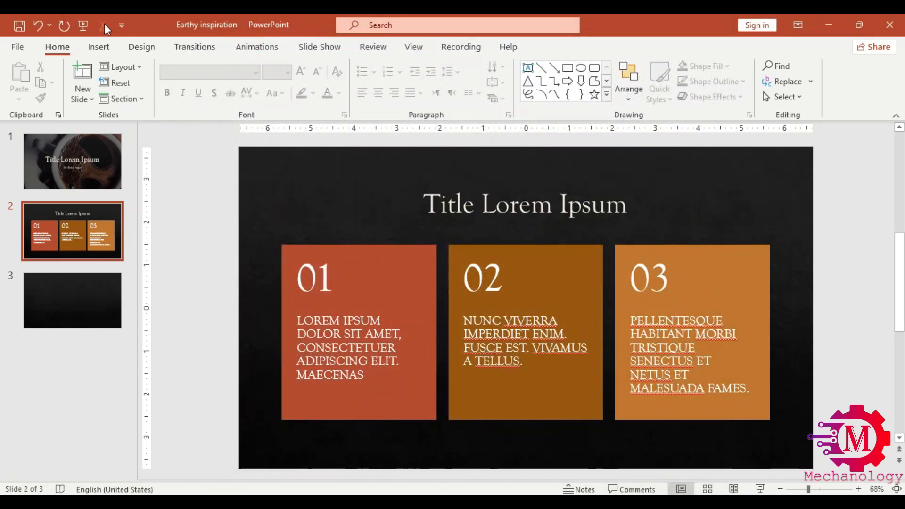
# Remove the Cut command from the Quick Access Toolbar and apply the options
pyautogui.click(18, 47)
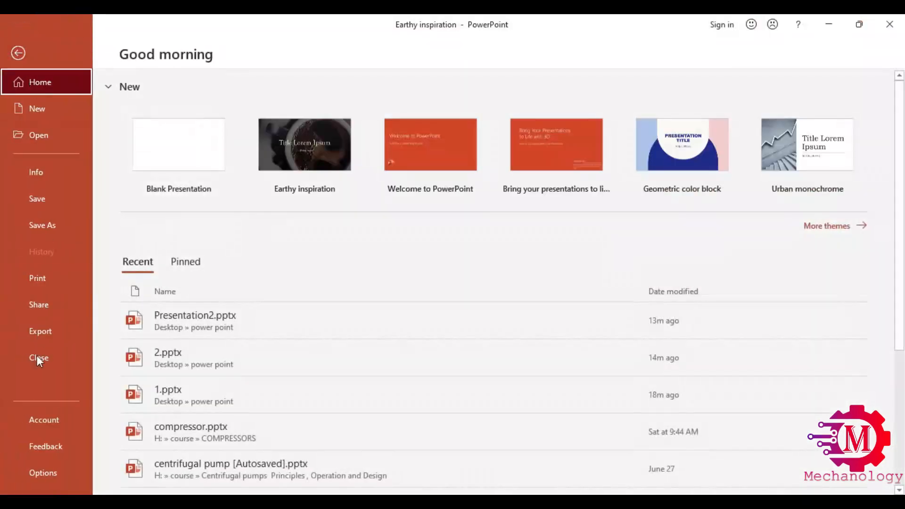
pyautogui.click(62, 467)
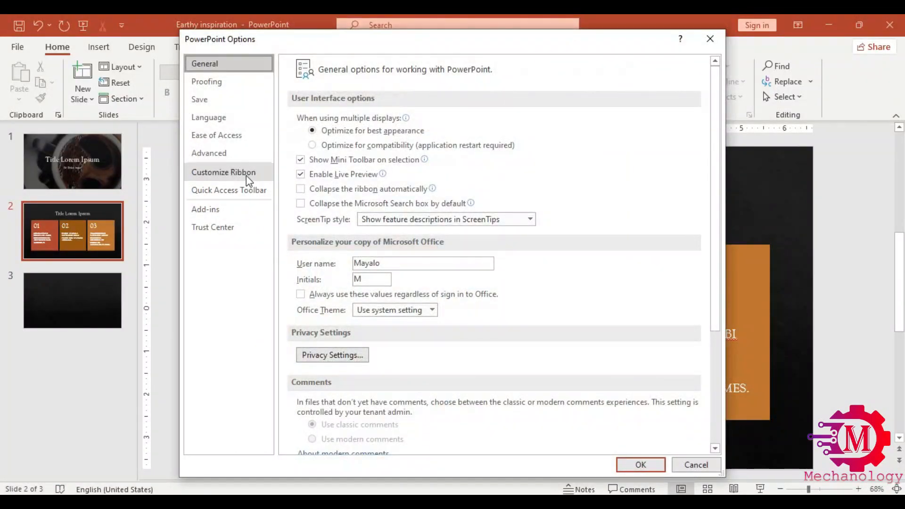
pyautogui.click(243, 193)
pyautogui.click(583, 181)
pyautogui.click(498, 284)
pyautogui.click(646, 465)
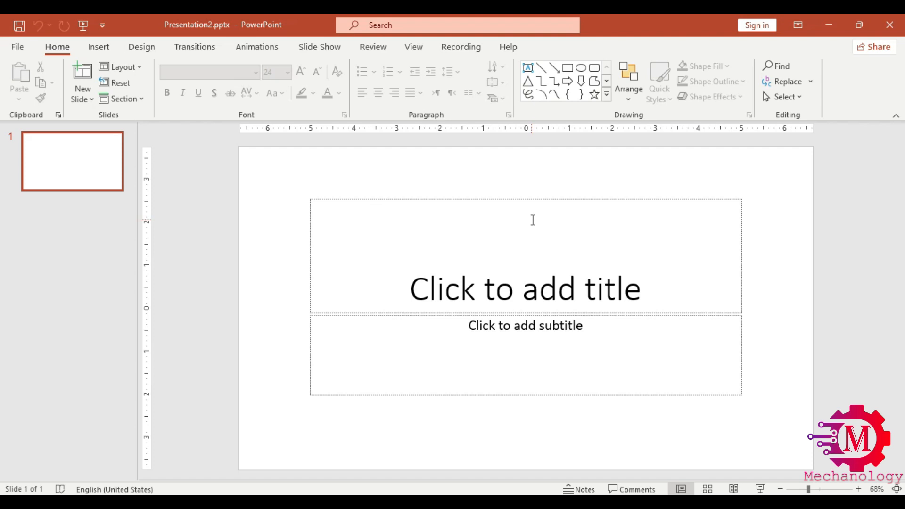
# Enter compressor as the slide's title and the person's first name as its subtitle
pyautogui.click(97, 145)
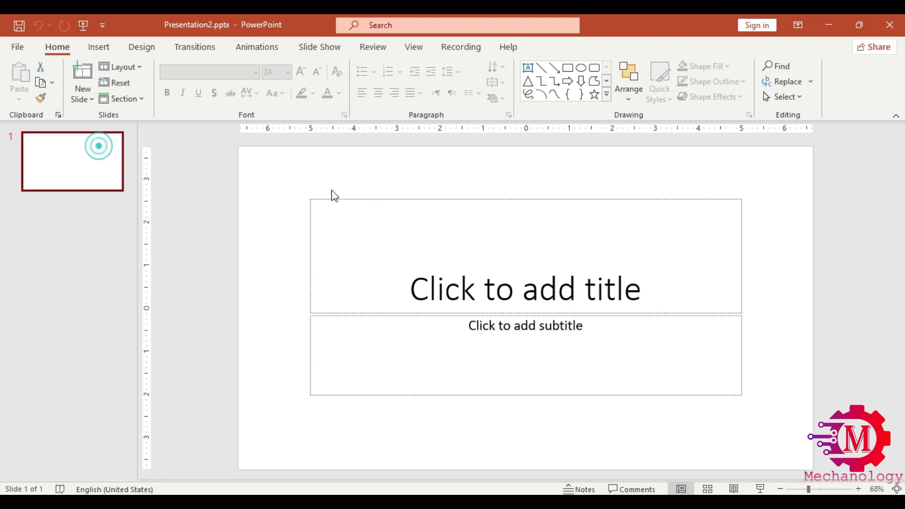
pyautogui.click(544, 289)
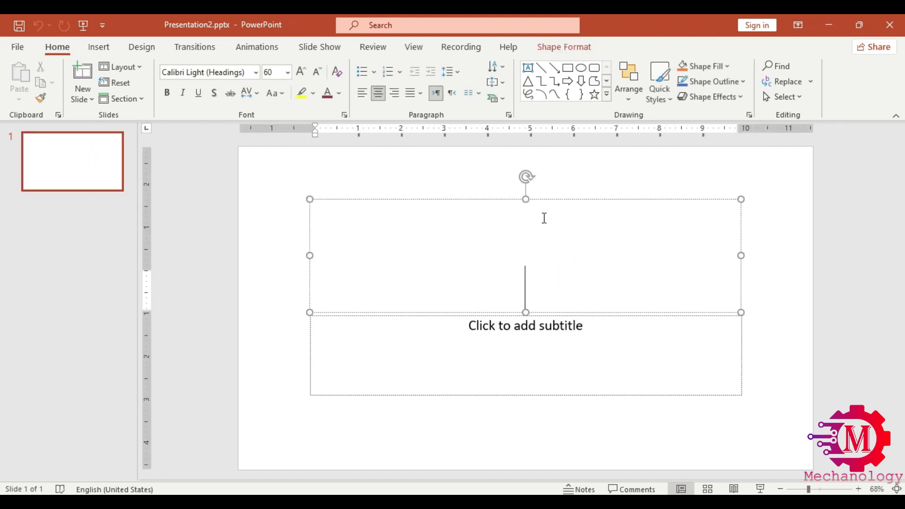
pyautogui.write('CO')
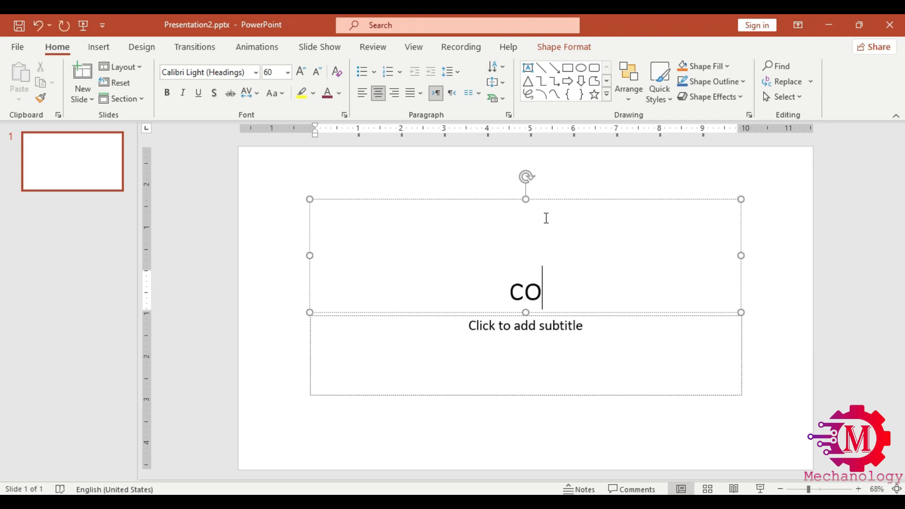
pyautogui.write('mpress')
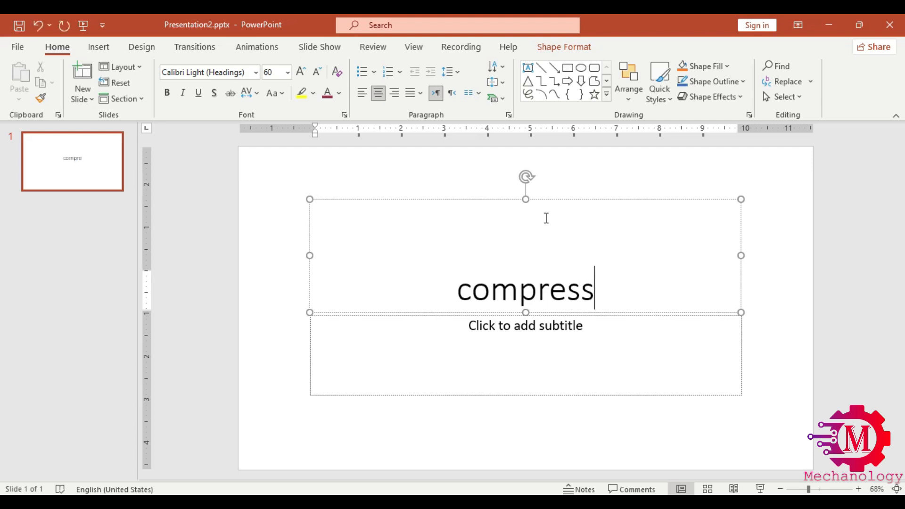
pyautogui.write('or')
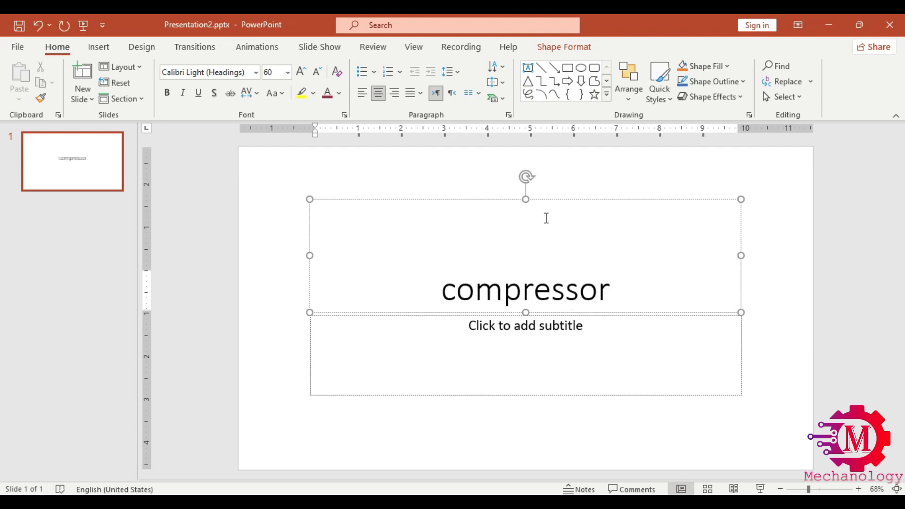
pyautogui.click(569, 323)
pyautogui.write('mohamed')
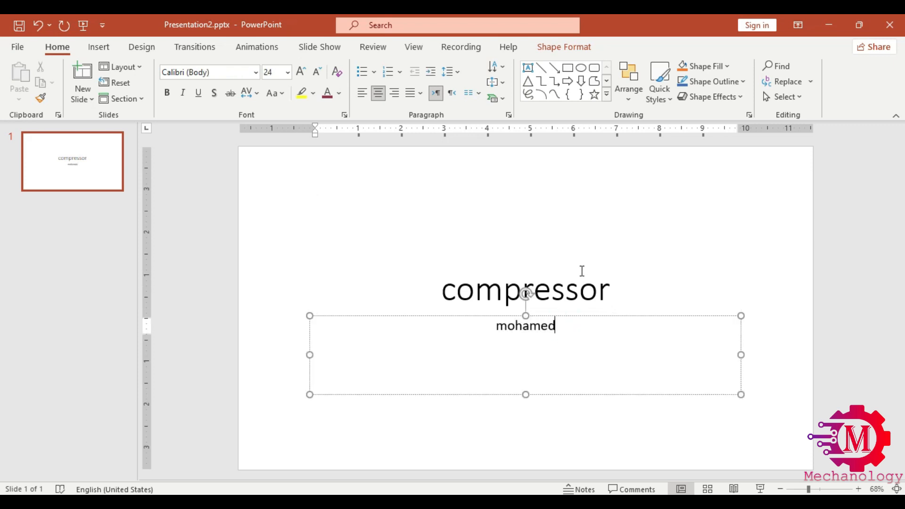
# Set the font of the title word compressor to BankGothic Md BT
pyautogui.click(559, 296)
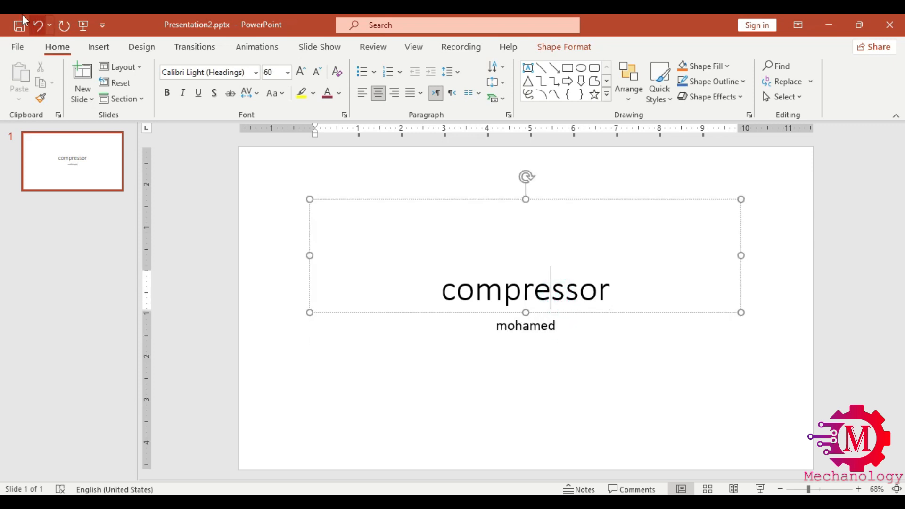
pyautogui.doubleClick(542, 283)
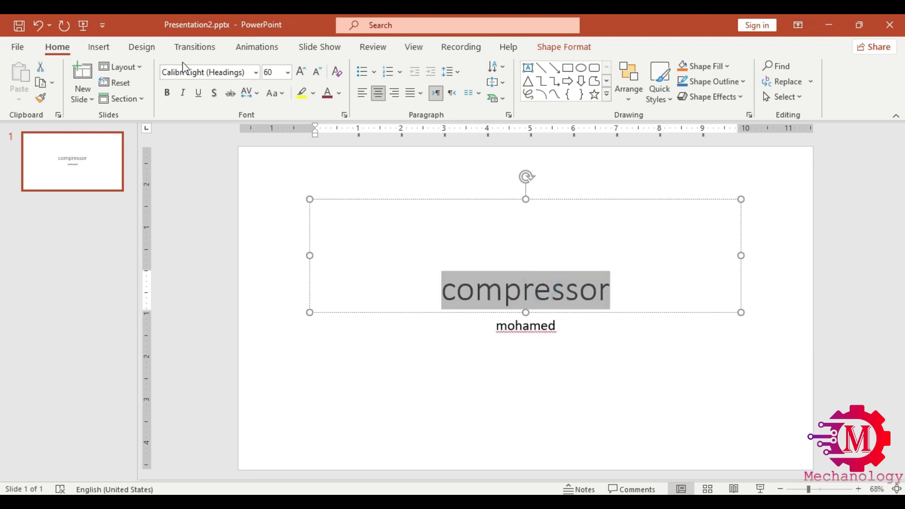
pyautogui.click(256, 73)
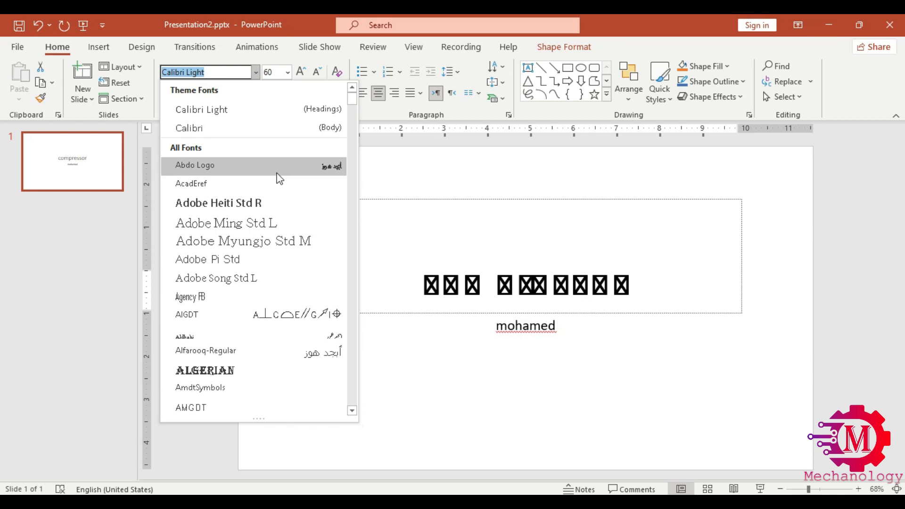
pyautogui.scroll(-8, 282, 301)
pyautogui.scroll(-2, 282, 314)
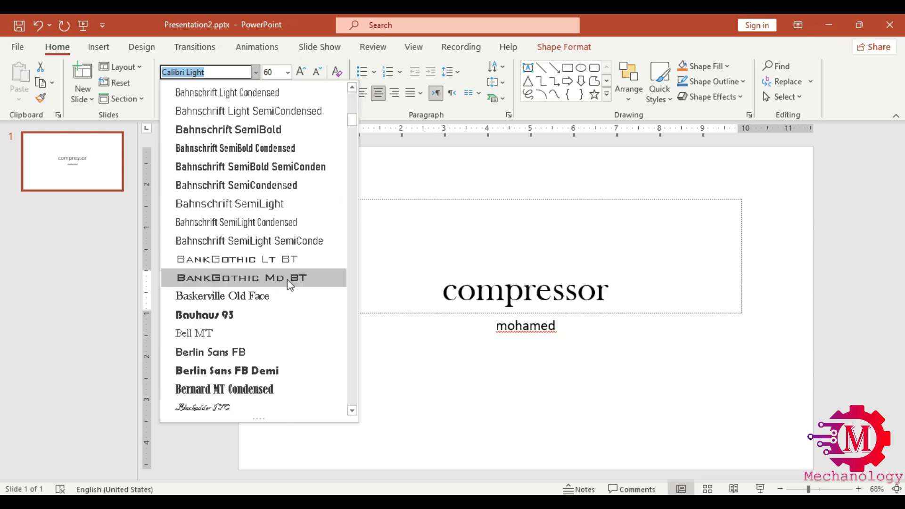
pyautogui.click(287, 278)
# Reduce the title's font size to 16 and enlarge it stepwise back to 60
pyautogui.click(288, 74)
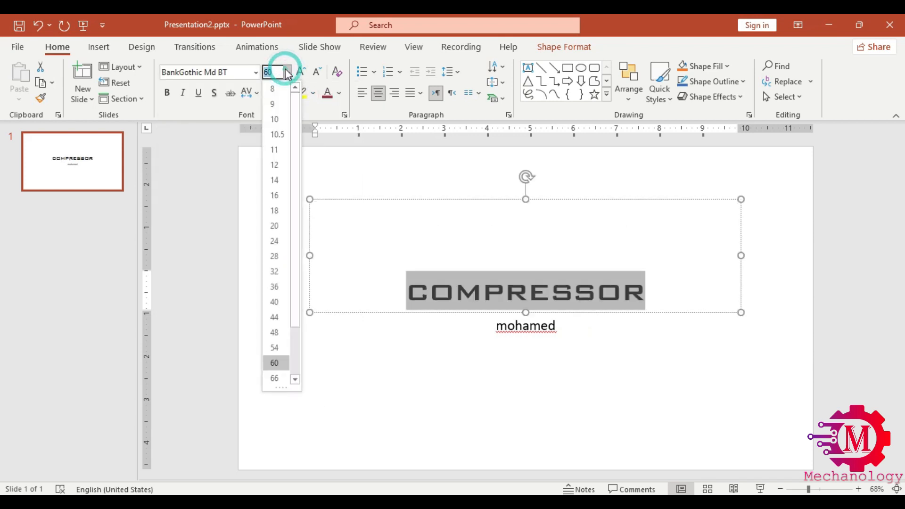
pyautogui.click(273, 192)
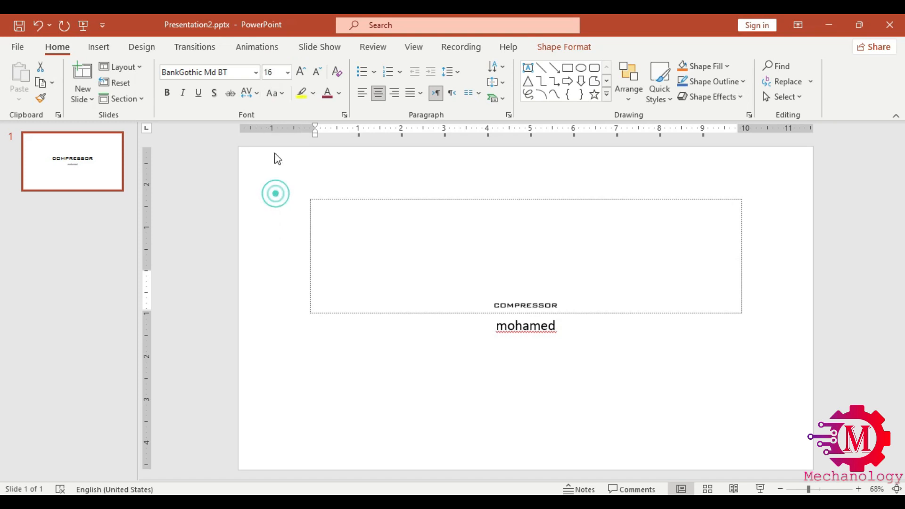
pyautogui.click(301, 71)
pyautogui.click(301, 71)
pyautogui.click(301, 71)
pyautogui.click(301, 72)
pyautogui.click(301, 71)
pyautogui.click(301, 71)
pyautogui.click(316, 71)
pyautogui.click(300, 71)
pyautogui.click(301, 71)
pyautogui.click(301, 72)
pyautogui.click(301, 71)
pyautogui.click(300, 71)
pyautogui.click(301, 71)
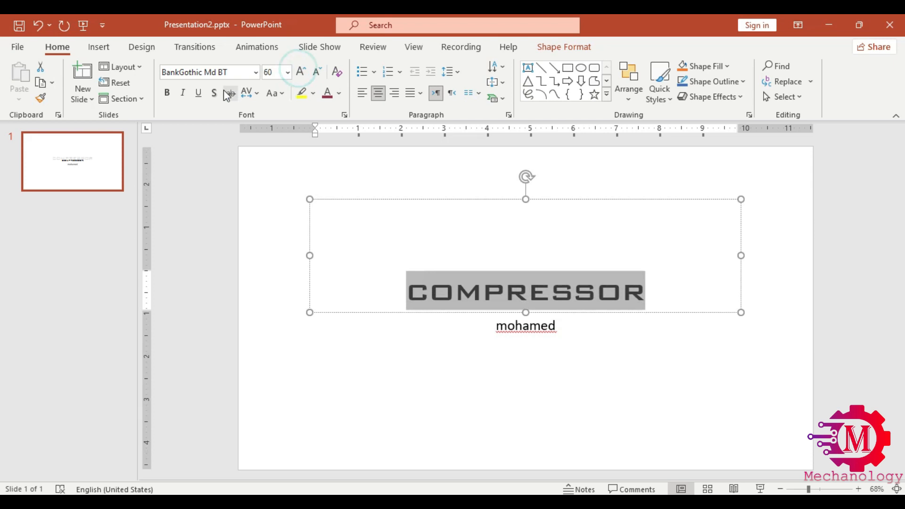
# Make the title text bold and change its case to UPPERCASE
pyautogui.click(167, 93)
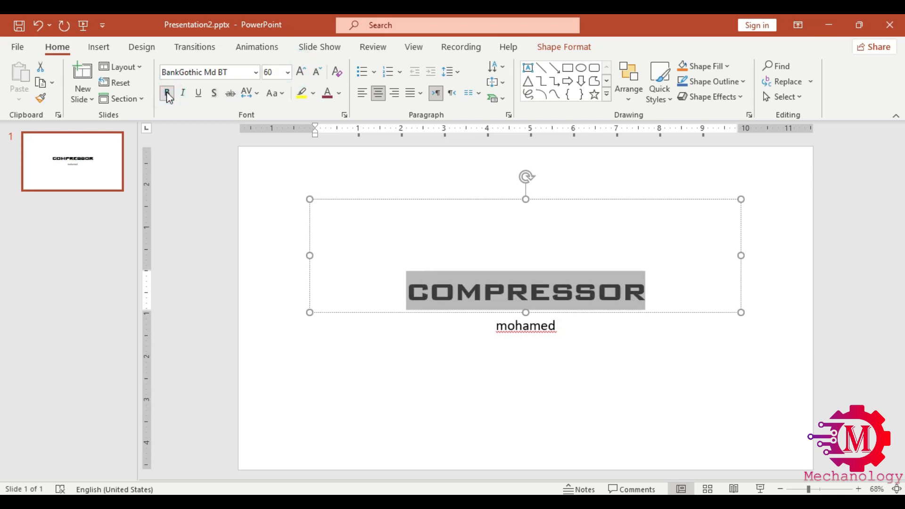
pyautogui.click(282, 97)
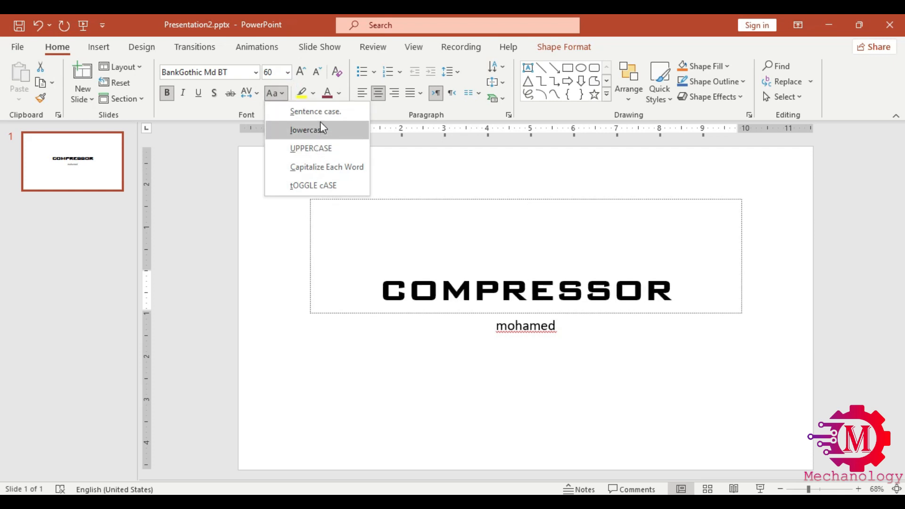
pyautogui.click(317, 146)
# Highlight the title in yellow and change its font color to dark orange
pyautogui.click(301, 92)
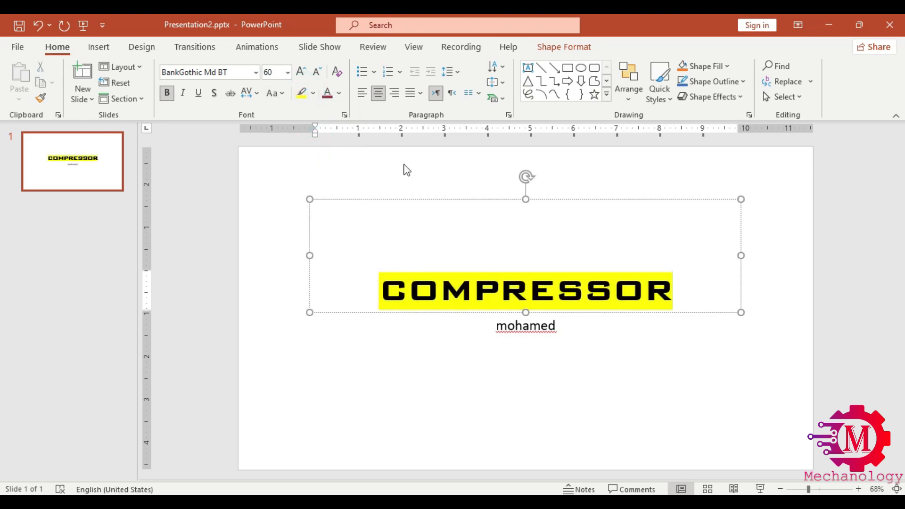
pyautogui.click(339, 93)
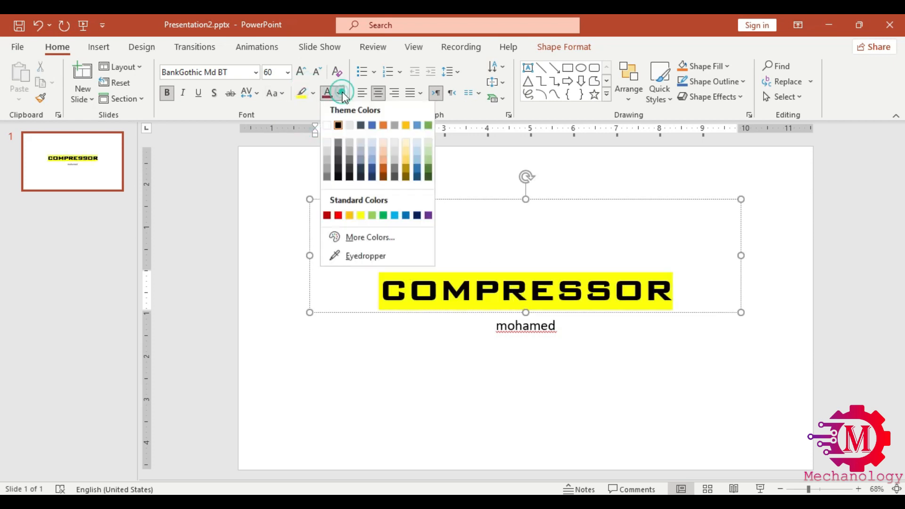
pyautogui.click(387, 169)
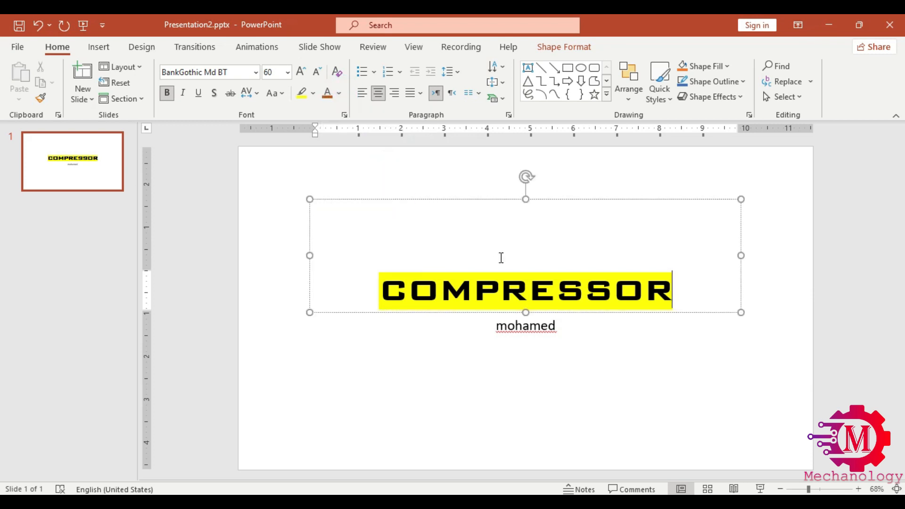
pyautogui.tripleClick(518, 289)
pyautogui.click(327, 93)
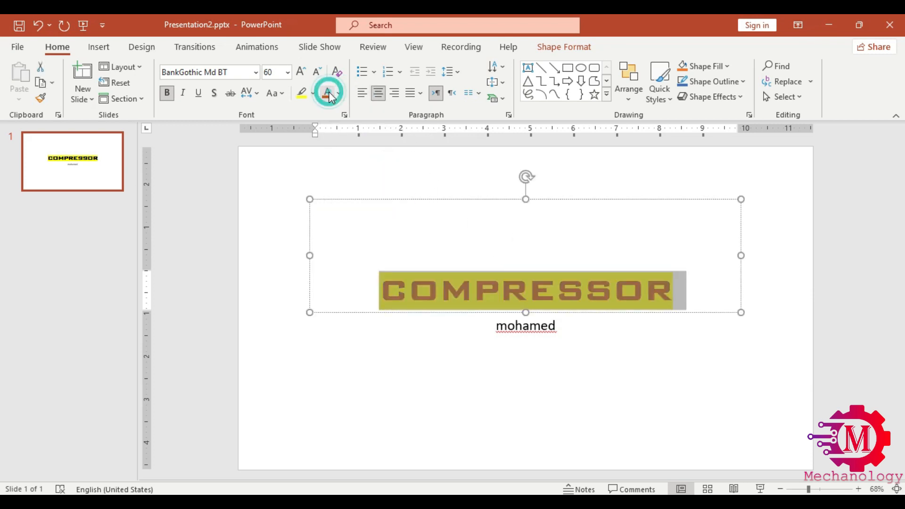
pyautogui.click(453, 266)
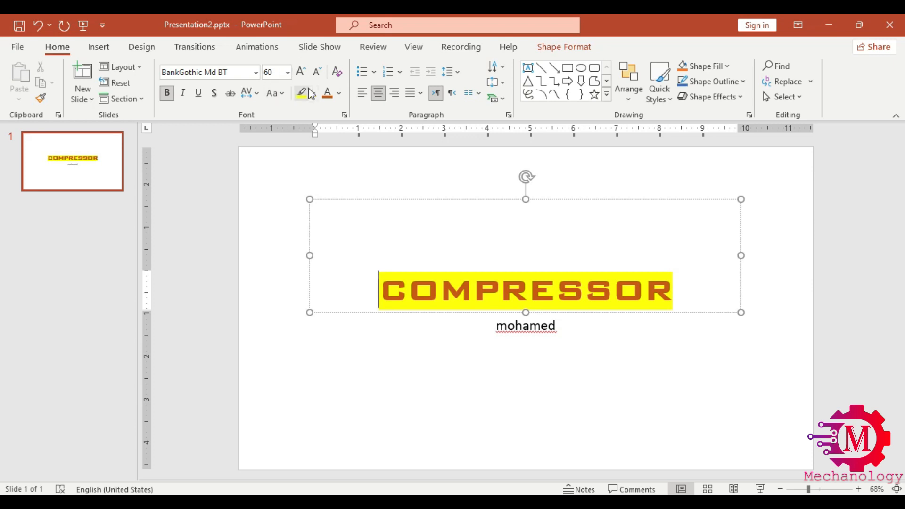
# Toggle underline and italic on and off again in the title
pyautogui.click(197, 93)
pyautogui.click(198, 93)
pyautogui.click(183, 93)
pyautogui.click(183, 95)
# Add a Title and Content slide after the title slide, followed by a Two Content slide
pyautogui.click(83, 73)
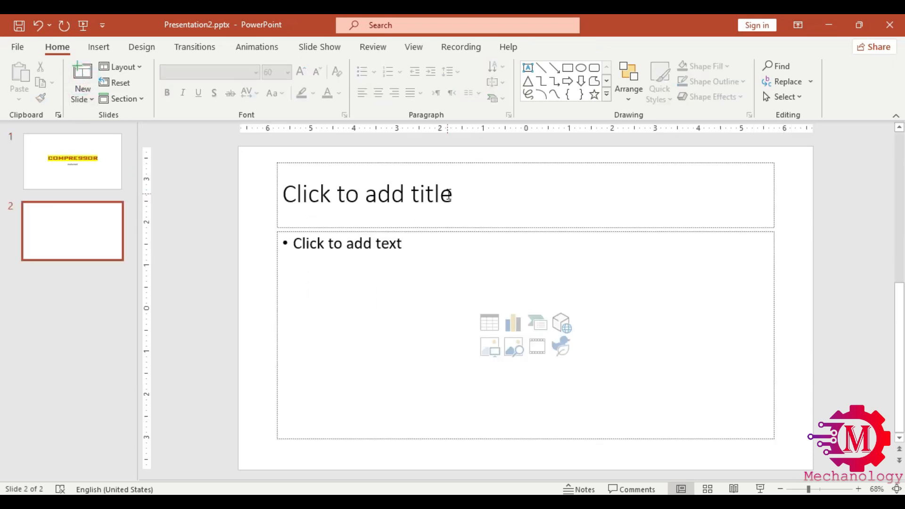
pyautogui.click(76, 157)
pyautogui.click(78, 227)
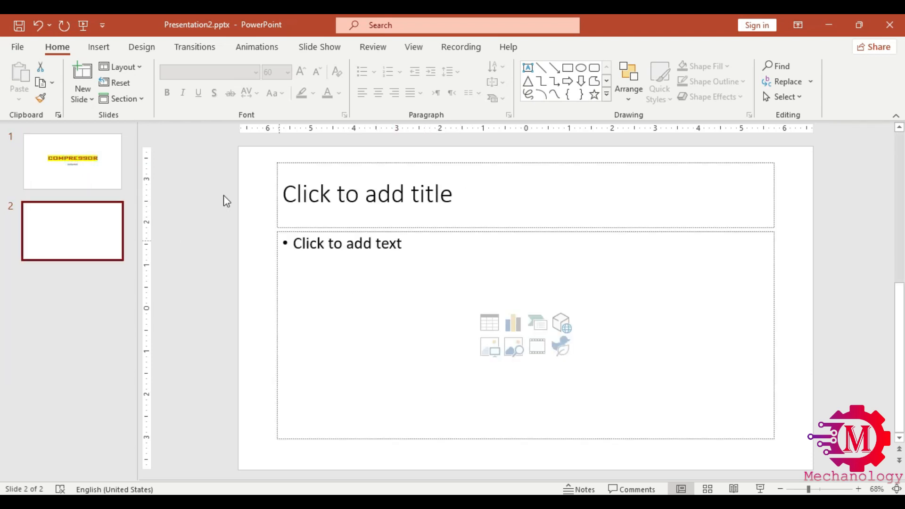
pyautogui.click(92, 100)
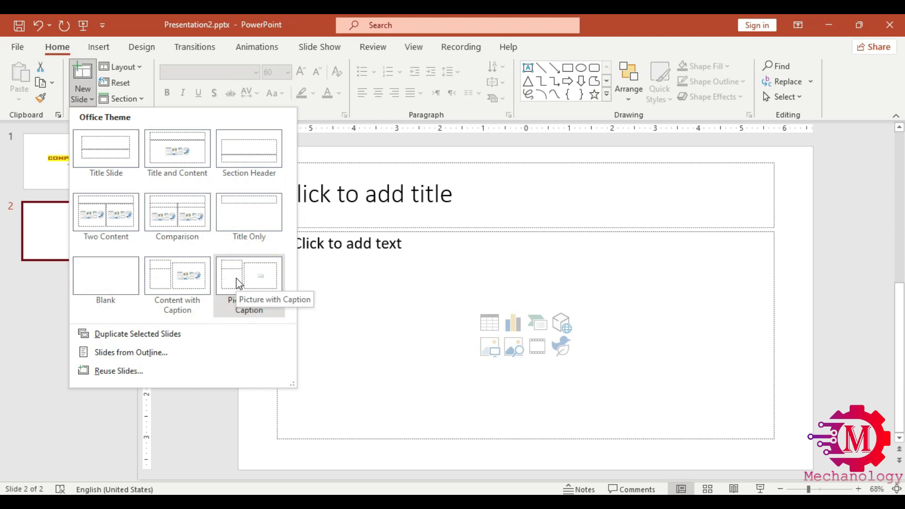
pyautogui.click(122, 222)
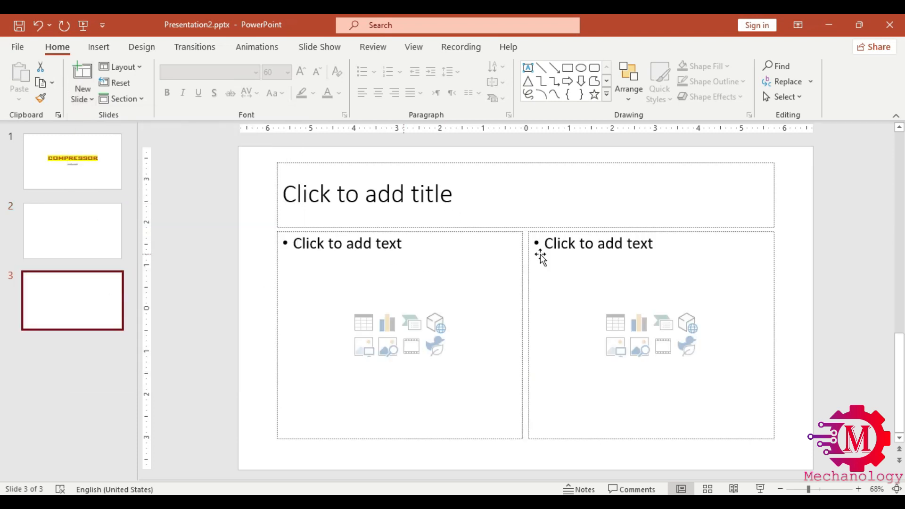